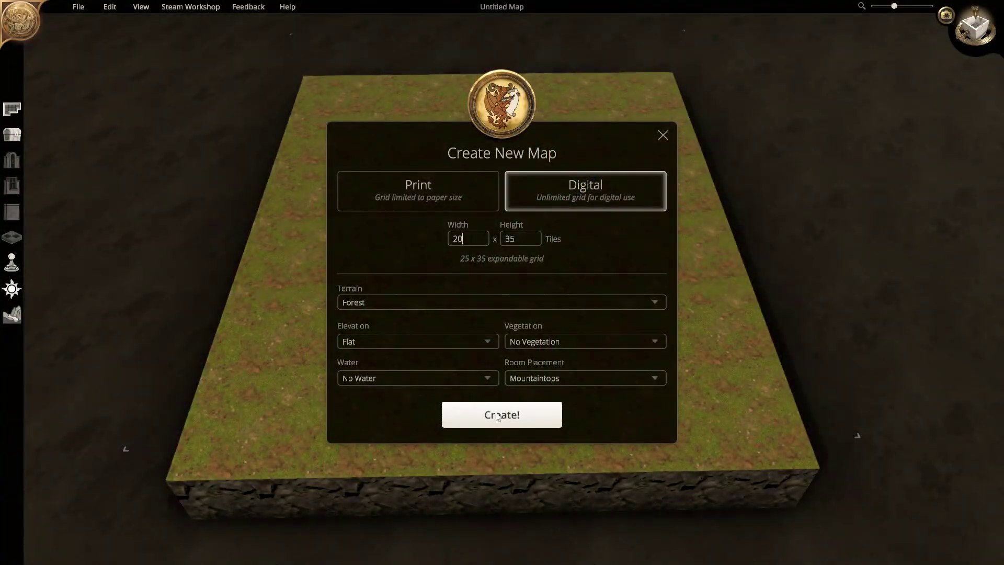
# - Create the 20 x 35 digital forest map and raise terrain ridges along its far edge at maximum brush strength
pyautogui.click(498, 415)
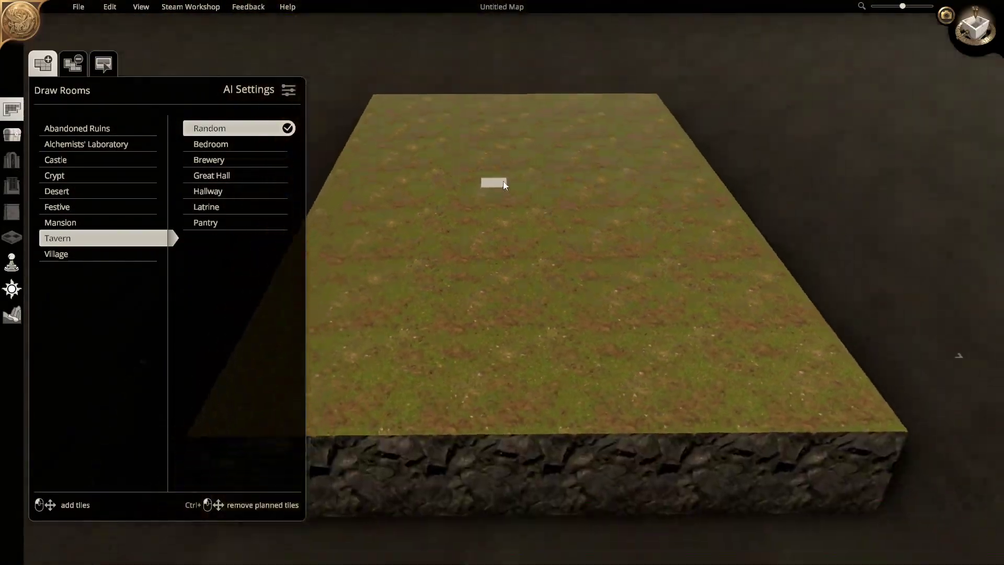
pyautogui.click(12, 314)
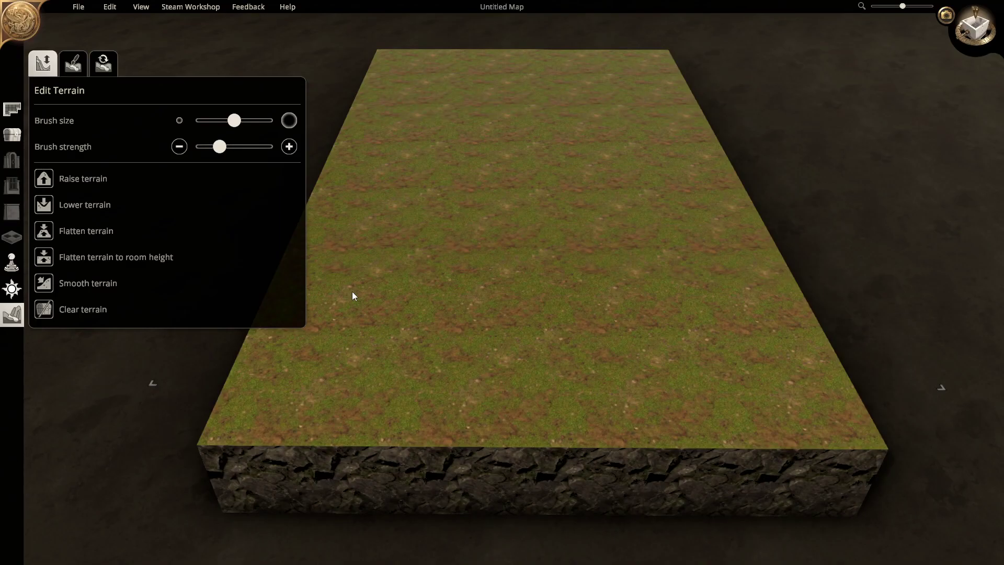
pyautogui.click(270, 147)
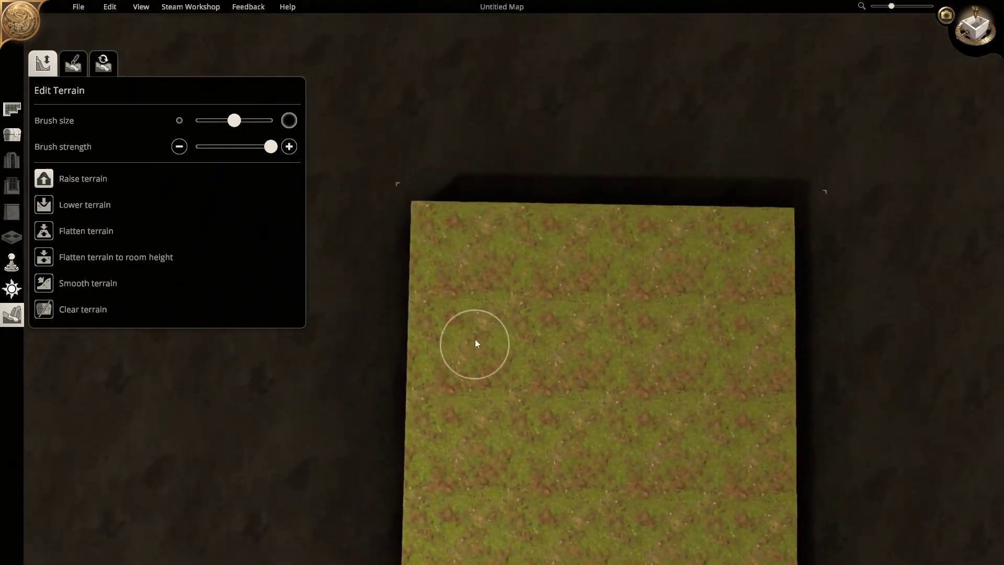
pyautogui.moveTo(421, 209)
pyautogui.mouseDown()
pyautogui.moveTo(402, 203)
pyautogui.moveTo(618, 209)
pyautogui.mouseUp()
pyautogui.moveTo(618, 209); pyautogui.dragTo(462, 209, button='middle')
pyautogui.moveTo(466, 319)
pyautogui.mouseDown()
pyautogui.moveTo(571, 316)
pyautogui.moveTo(518, 318)
pyautogui.mouseUp()
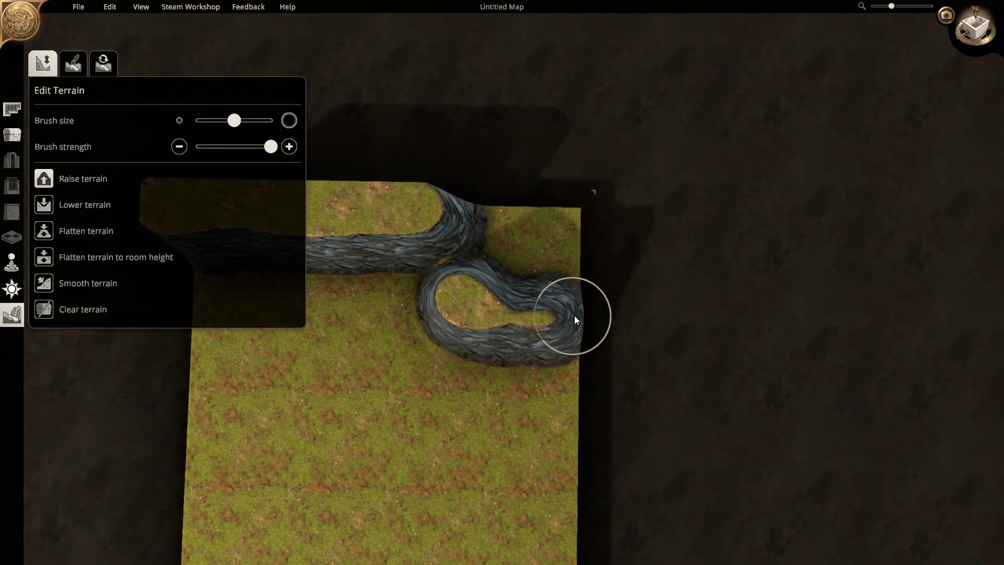
# - Draw a Castle Brewery room in the map's far corner, beside the raised ridges
pyautogui.click(12, 109)
pyautogui.click(85, 159)
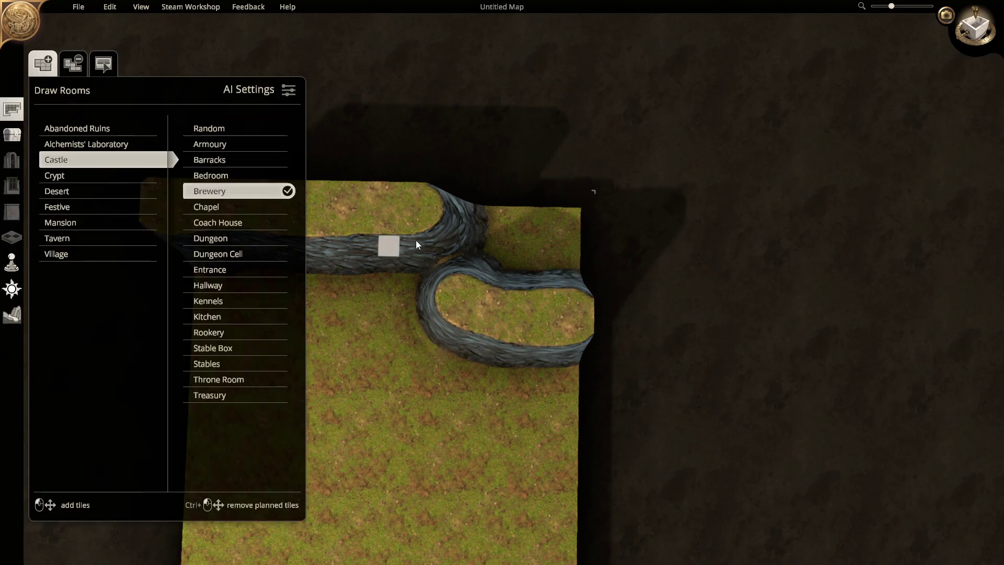
pyautogui.moveTo(471, 205); pyautogui.dragTo(576, 265)
pyautogui.moveTo(576, 265); pyautogui.dragTo(528, 331, button='middle')
pyautogui.scroll(3, 508, 219)
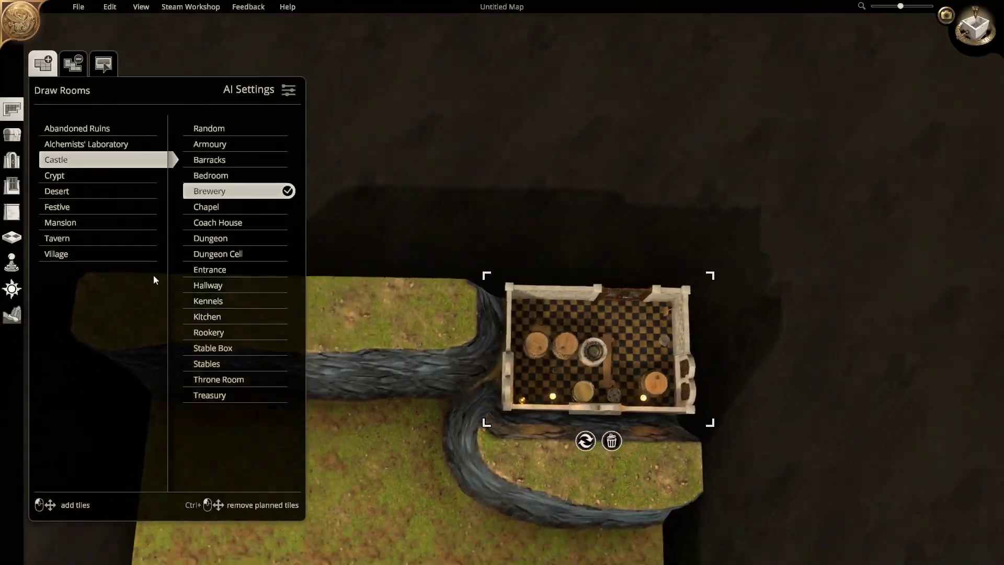
# - Paint a brown dirt path from the map's near edge, with a large clearing, two smaller side clearings and a trail leading onward
pyautogui.click(12, 314)
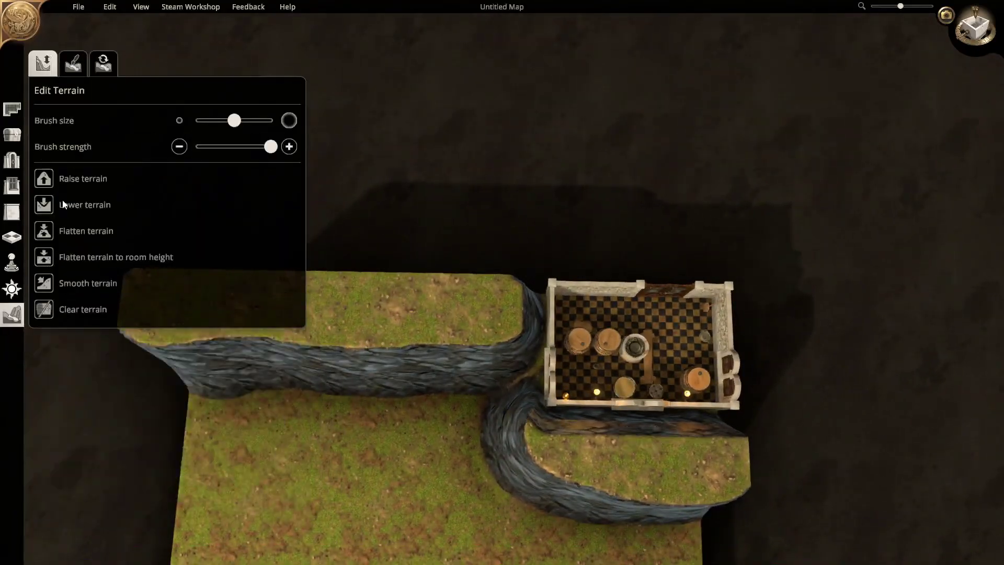
pyautogui.moveTo(552, 296); pyautogui.dragTo(500, 222, button='middle')
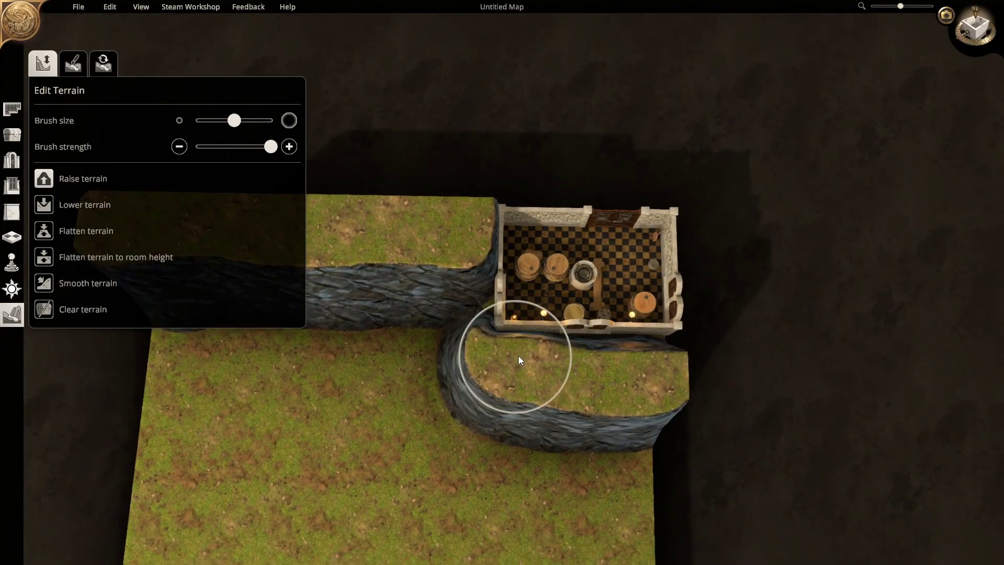
pyautogui.moveTo(519, 360); pyautogui.dragTo(482, 400, button='middle')
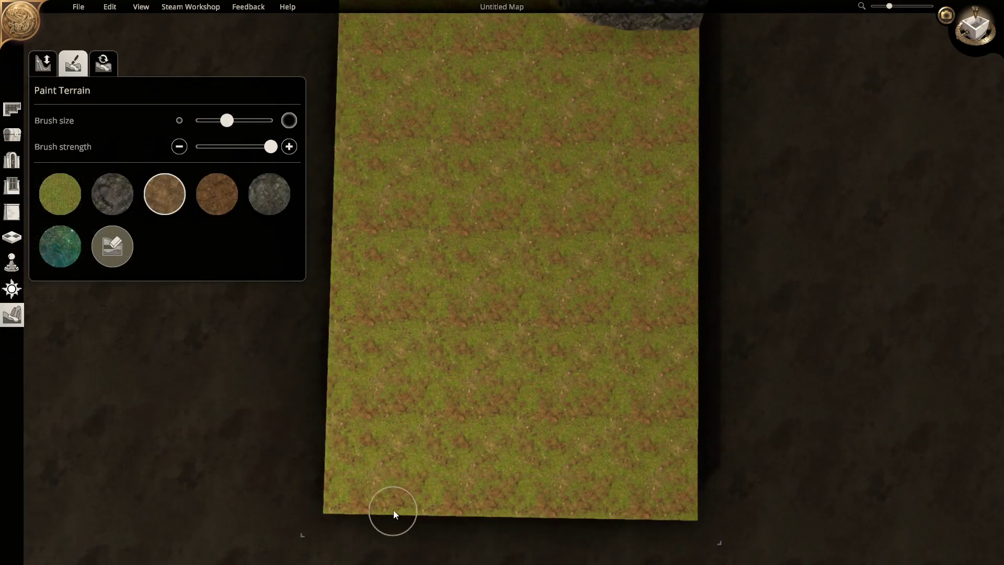
pyautogui.moveTo(392, 511)
pyautogui.mouseDown()
pyautogui.moveTo(413, 422)
pyautogui.moveTo(587, 377)
pyautogui.moveTo(608, 323)
pyautogui.moveTo(602, 341)
pyautogui.moveTo(565, 343)
pyautogui.moveTo(643, 451)
pyautogui.moveTo(666, 317)
pyautogui.moveTo(534, 399)
pyautogui.moveTo(382, 411)
pyautogui.mouseUp()
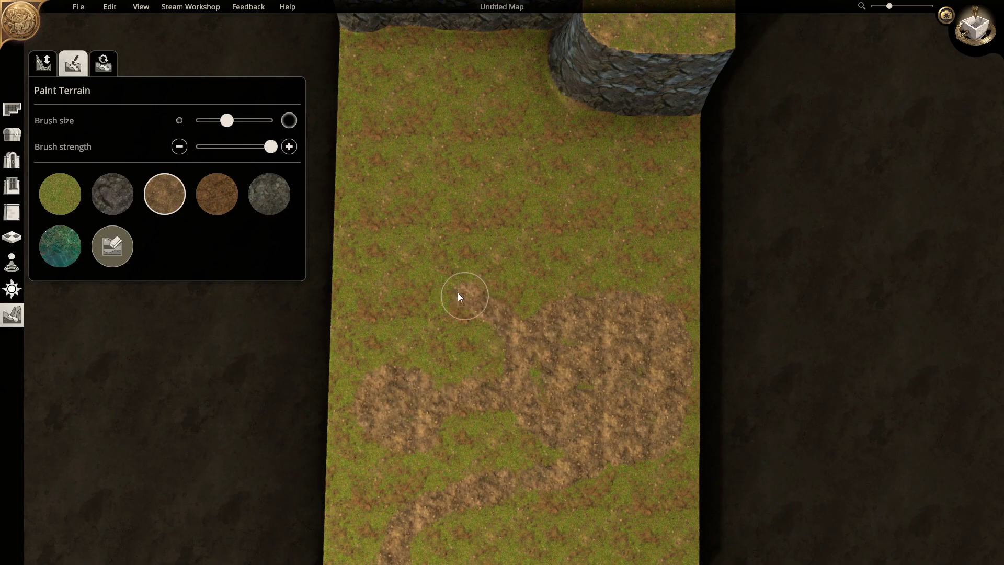
pyautogui.moveTo(458, 297)
pyautogui.mouseDown()
pyautogui.moveTo(405, 296)
pyautogui.moveTo(466, 280)
pyautogui.mouseUp()
pyautogui.press('w')
pyautogui.moveTo(607, 354)
pyautogui.mouseDown()
pyautogui.moveTo(564, 293)
pyautogui.moveTo(477, 243)
pyautogui.mouseUp()
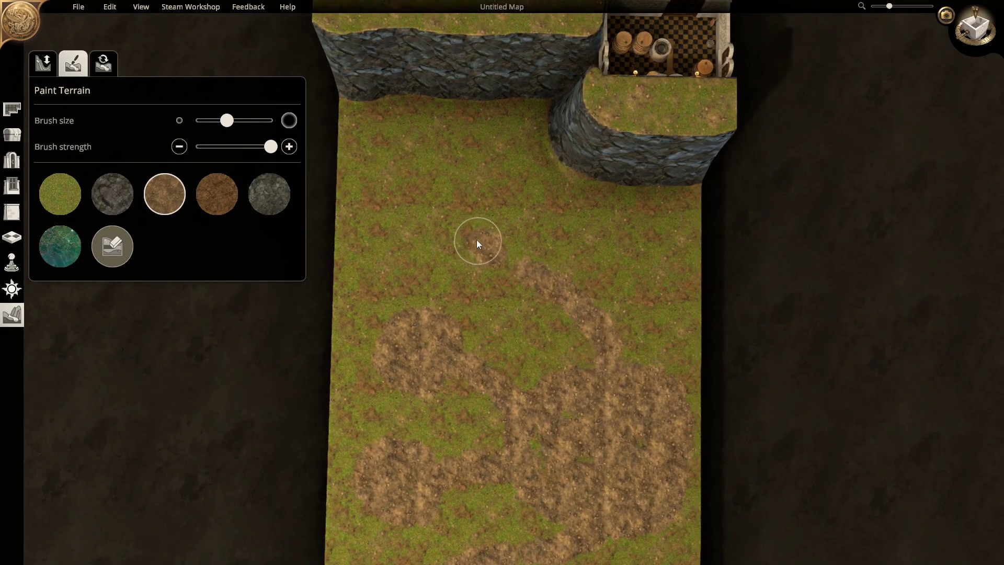
# - Extend the dirt path to the gap beside the brewery and widen a clearing at the path's bend
pyautogui.scroll(-3, 523, 177)
pyautogui.press('e')
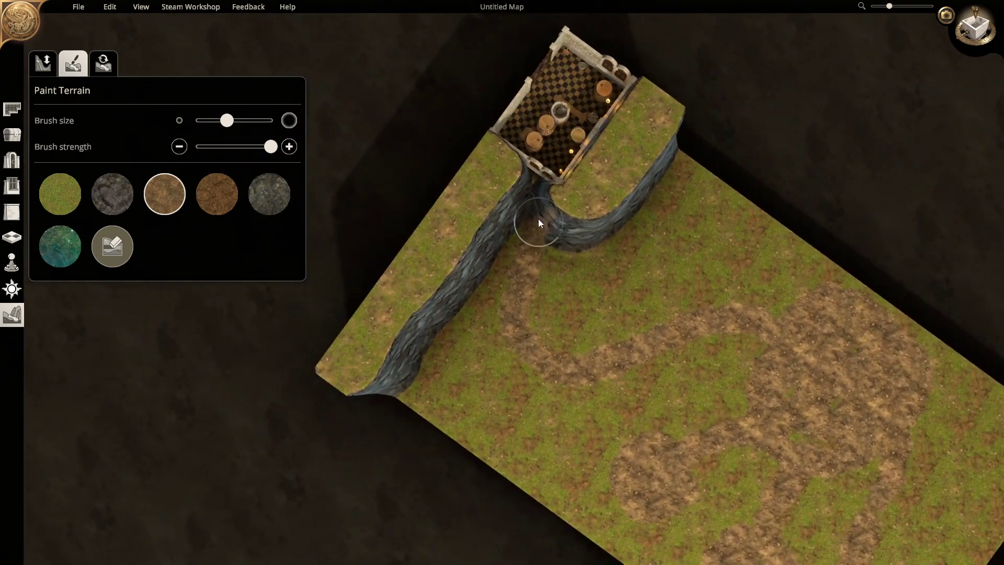
pyautogui.scroll(3, 538, 219)
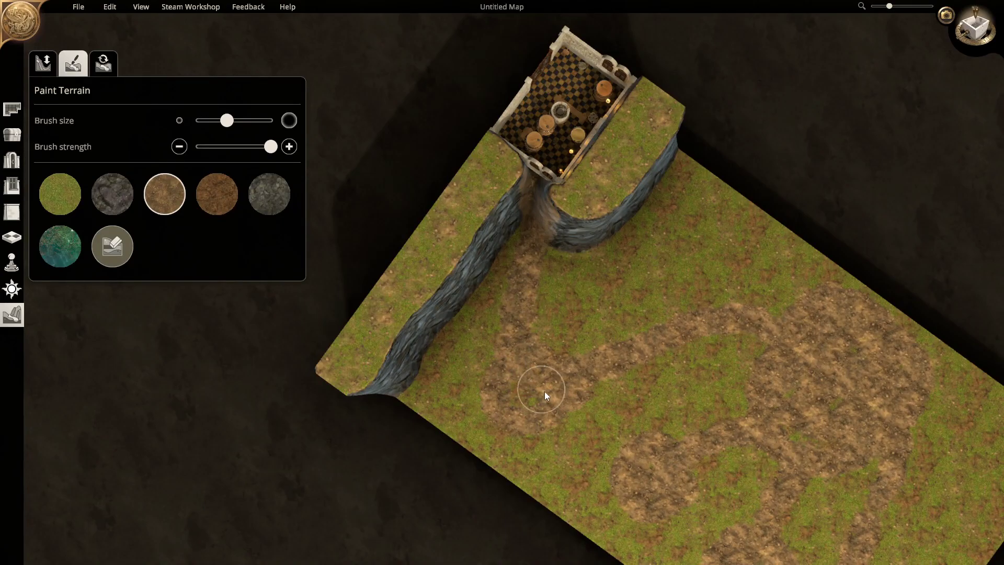
pyautogui.press('q')
pyautogui.press('s')
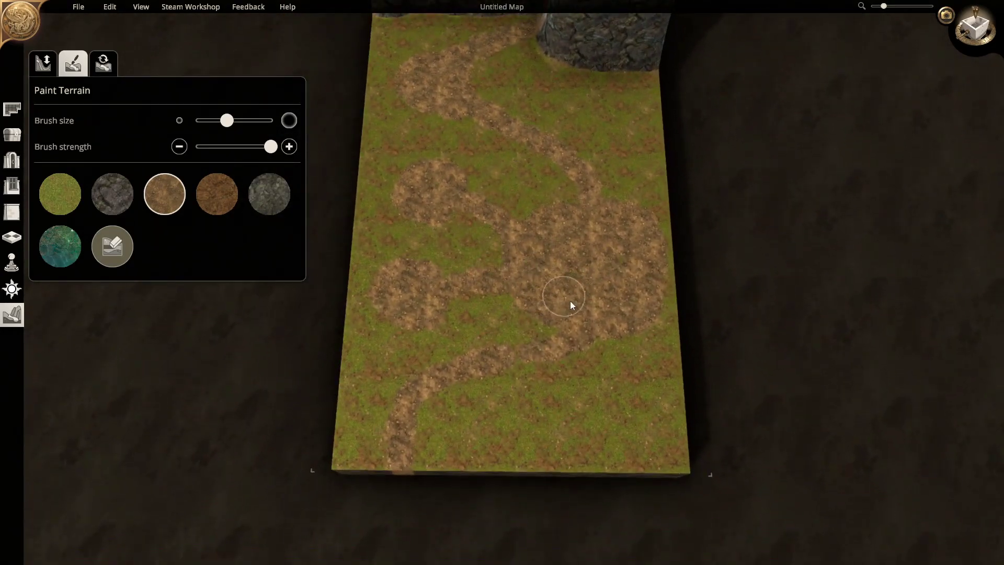
pyautogui.press('w')
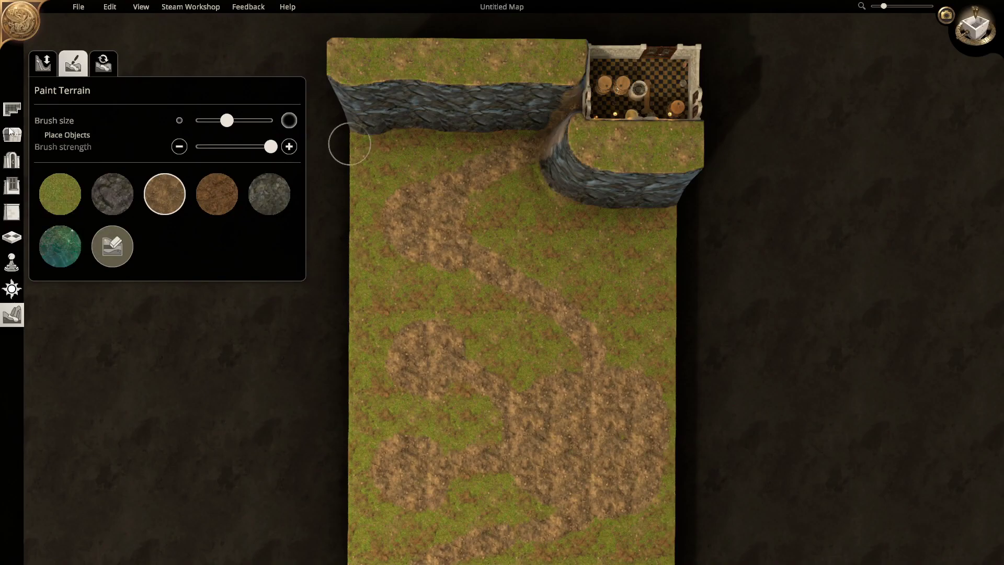
# - Raise the terrain between the map's side edge and the dirt path, filling the area from the far ridge down past the upper clearing
pyautogui.click(43, 63)
pyautogui.press('w')
pyautogui.press('a')
pyautogui.moveTo(554, 190)
pyautogui.mouseDown()
pyautogui.moveTo(411, 261)
pyautogui.moveTo(401, 295)
pyautogui.moveTo(405, 339)
pyautogui.moveTo(441, 385)
pyautogui.moveTo(418, 397)
pyautogui.moveTo(397, 464)
pyautogui.moveTo(409, 482)
pyautogui.mouseUp()
pyautogui.press('a')
pyautogui.hotkey('ctrl', 'z')
pyautogui.press('w')
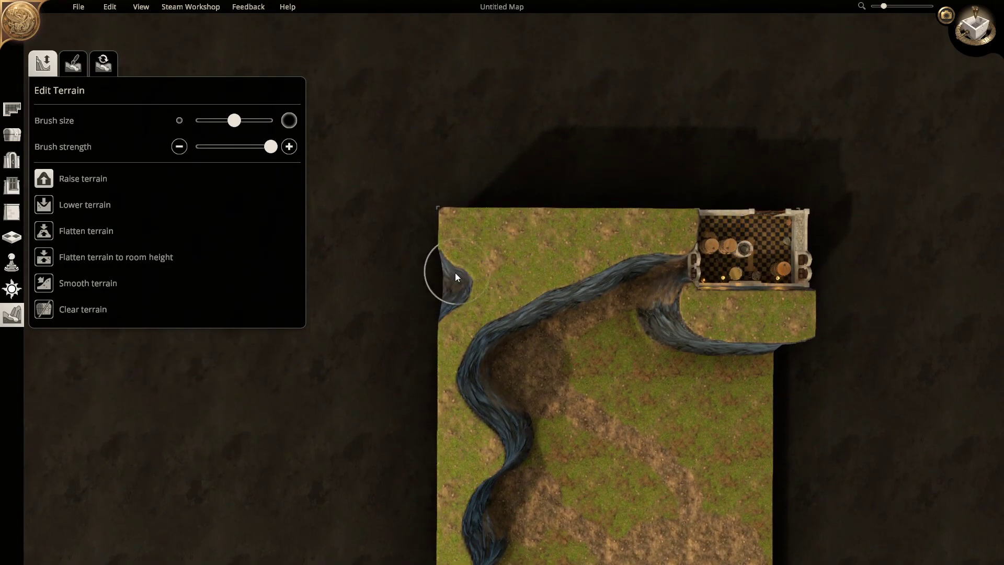
# - Raise the terrain on the brewery side of the path, extending the cliff down toward the large clearing
pyautogui.press('s')
pyautogui.press('d')
pyautogui.click(537, 287)
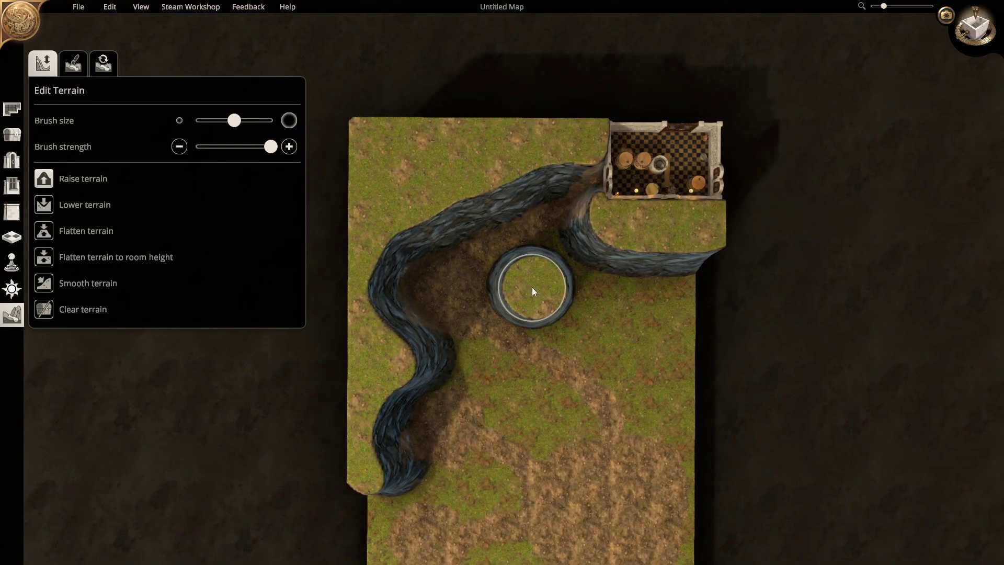
pyautogui.press('d')
pyautogui.press('w')
pyautogui.moveTo(531, 287)
pyautogui.mouseDown()
pyautogui.moveTo(515, 313)
pyautogui.moveTo(466, 281)
pyautogui.moveTo(521, 309)
pyautogui.moveTo(558, 341)
pyautogui.moveTo(576, 377)
pyautogui.moveTo(606, 380)
pyautogui.moveTo(605, 391)
pyautogui.moveTo(604, 325)
pyautogui.mouseUp()
pyautogui.press('s')
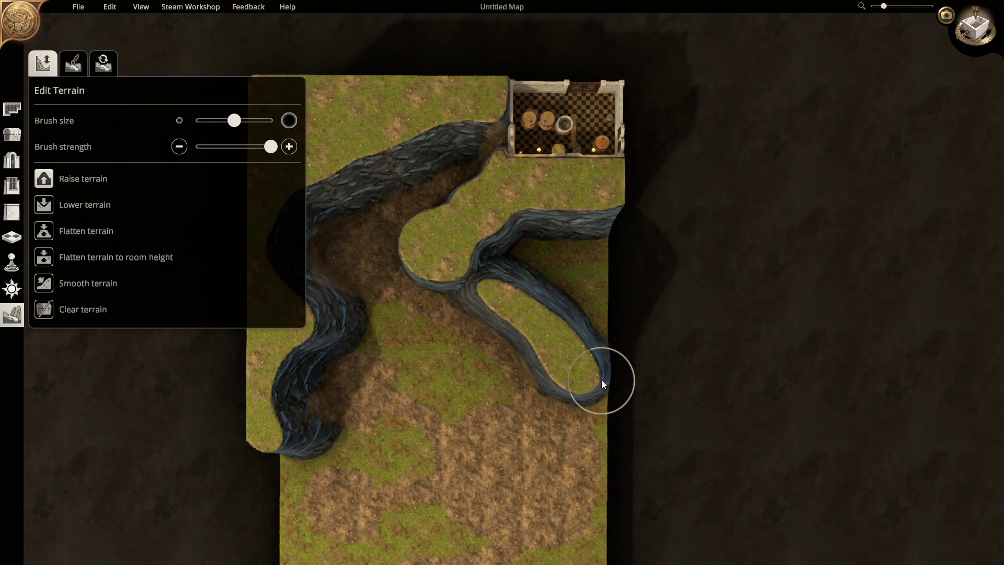
# - Flatten the passage floor with a small brush and carve a side chamber into the plateau below the brewery
pyautogui.press('w')
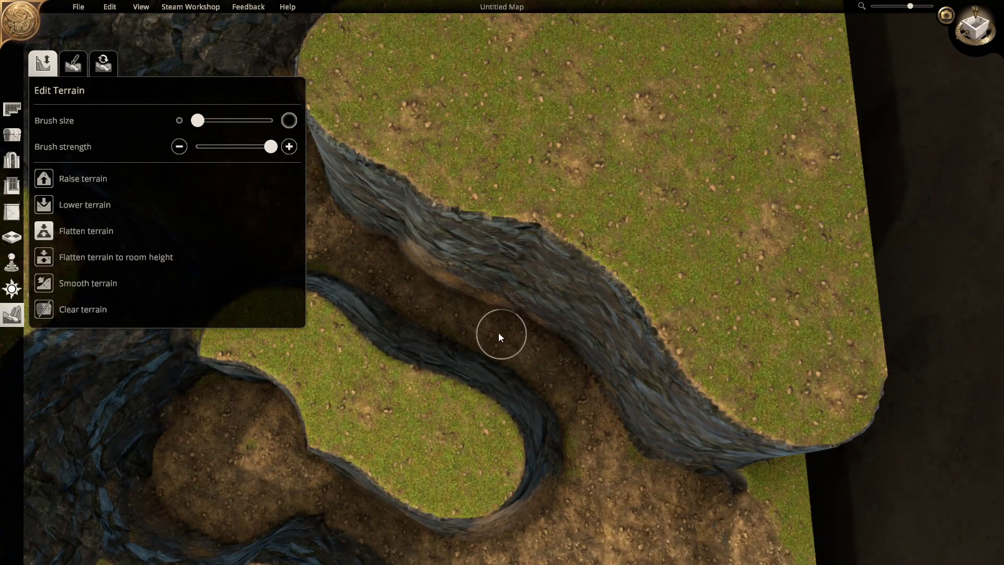
pyautogui.press('w')
pyautogui.press('a')
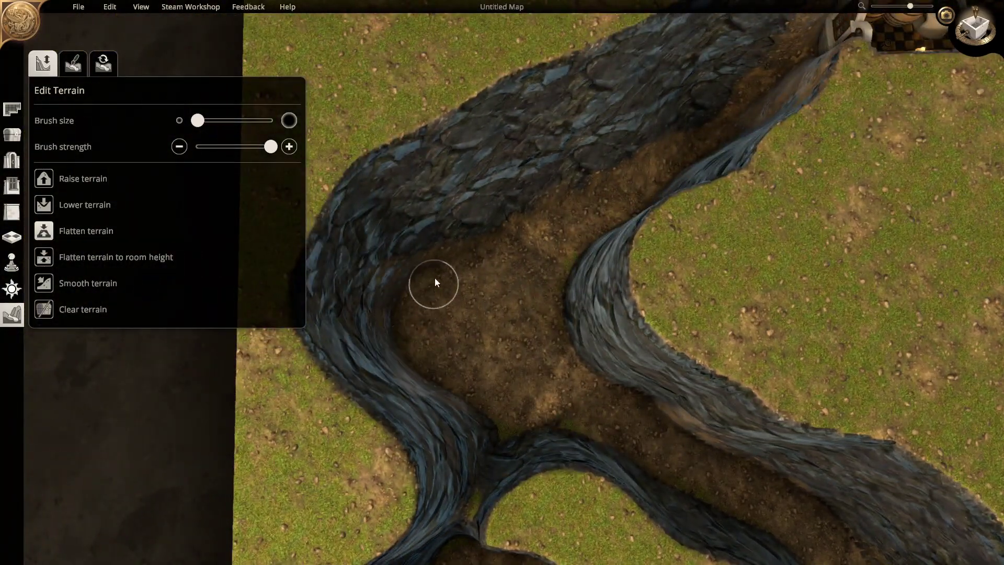
pyautogui.moveTo(436, 282)
pyautogui.mouseDown()
pyautogui.moveTo(408, 275)
pyautogui.moveTo(395, 325)
pyautogui.moveTo(423, 370)
pyautogui.moveTo(403, 330)
pyautogui.mouseUp()
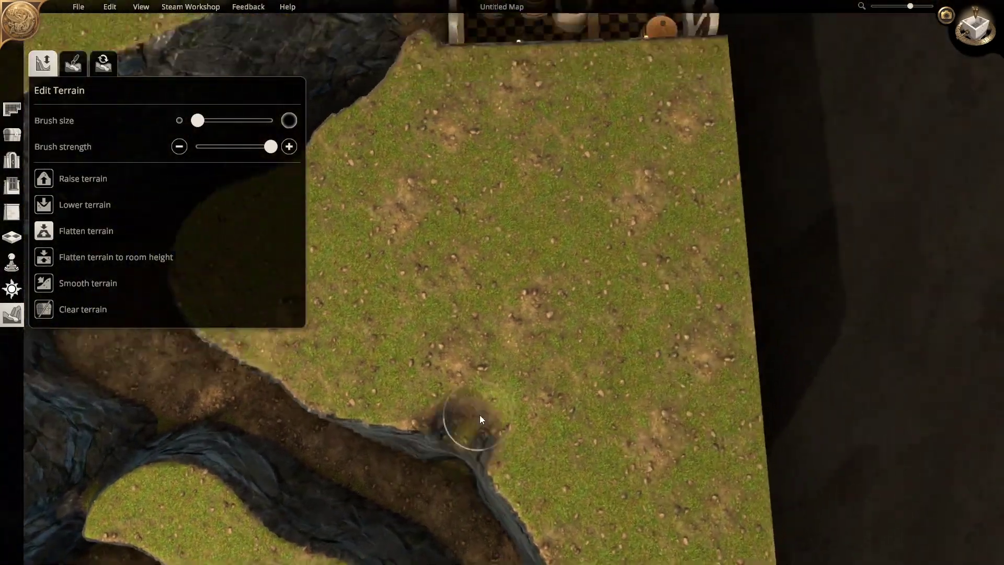
pyautogui.moveTo(479, 415)
pyautogui.mouseDown()
pyautogui.moveTo(443, 468)
pyautogui.moveTo(507, 389)
pyautogui.moveTo(440, 463)
pyautogui.moveTo(501, 394)
pyautogui.moveTo(479, 330)
pyautogui.moveTo(524, 303)
pyautogui.moveTo(561, 365)
pyautogui.moveTo(542, 337)
pyautogui.moveTo(518, 338)
pyautogui.moveTo(561, 342)
pyautogui.moveTo(510, 322)
pyautogui.moveTo(530, 318)
pyautogui.moveTo(553, 326)
pyautogui.moveTo(580, 370)
pyautogui.moveTo(597, 362)
pyautogui.moveTo(560, 302)
pyautogui.mouseUp()
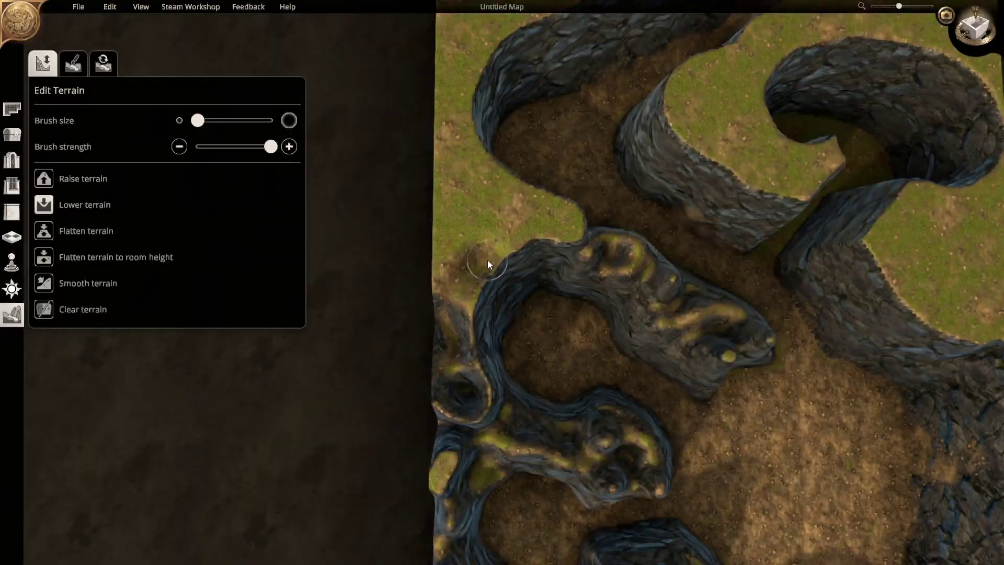
# - Roughen the tops of the raised plateaus around the passages with small irregular dips using Lower terrain
pyautogui.moveTo(487, 263)
pyautogui.mouseDown()
pyautogui.moveTo(554, 217)
pyautogui.moveTo(471, 191)
pyautogui.mouseUp()
pyautogui.moveTo(471, 191); pyautogui.dragTo(426, 386, button='middle')
pyautogui.moveTo(426, 386)
pyautogui.mouseDown()
pyautogui.moveTo(450, 159)
pyautogui.moveTo(501, 195)
pyautogui.moveTo(469, 222)
pyautogui.moveTo(531, 227)
pyautogui.moveTo(474, 301)
pyautogui.moveTo(565, 144)
pyautogui.moveTo(773, 129)
pyautogui.moveTo(557, 197)
pyautogui.mouseUp()
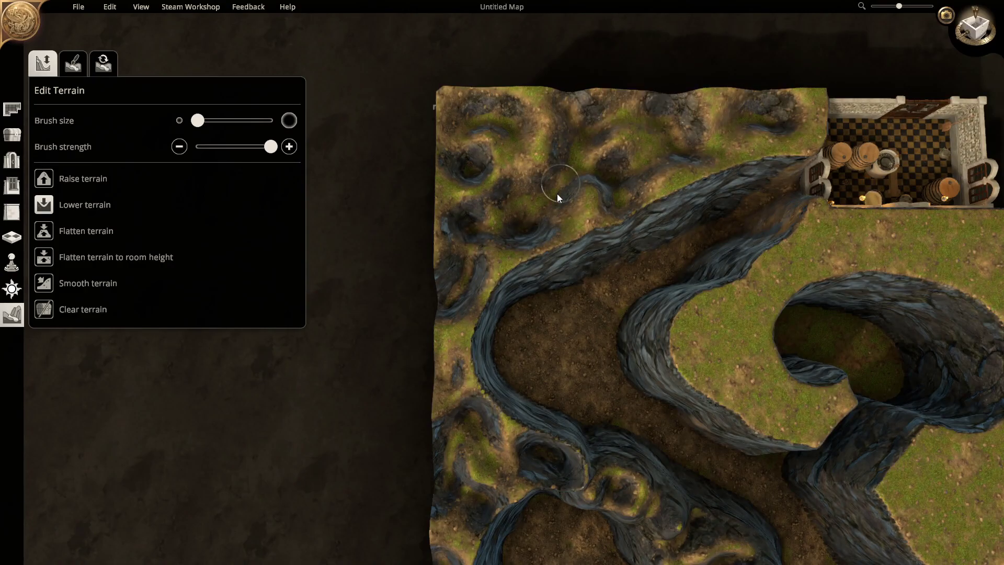
pyautogui.press('d')
pyautogui.moveTo(570, 260)
pyautogui.mouseDown()
pyautogui.moveTo(632, 247)
pyautogui.moveTo(593, 216)
pyautogui.moveTo(397, 286)
pyautogui.moveTo(356, 313)
pyautogui.moveTo(470, 382)
pyautogui.moveTo(525, 344)
pyautogui.moveTo(635, 309)
pyautogui.mouseUp()
pyautogui.press('s')
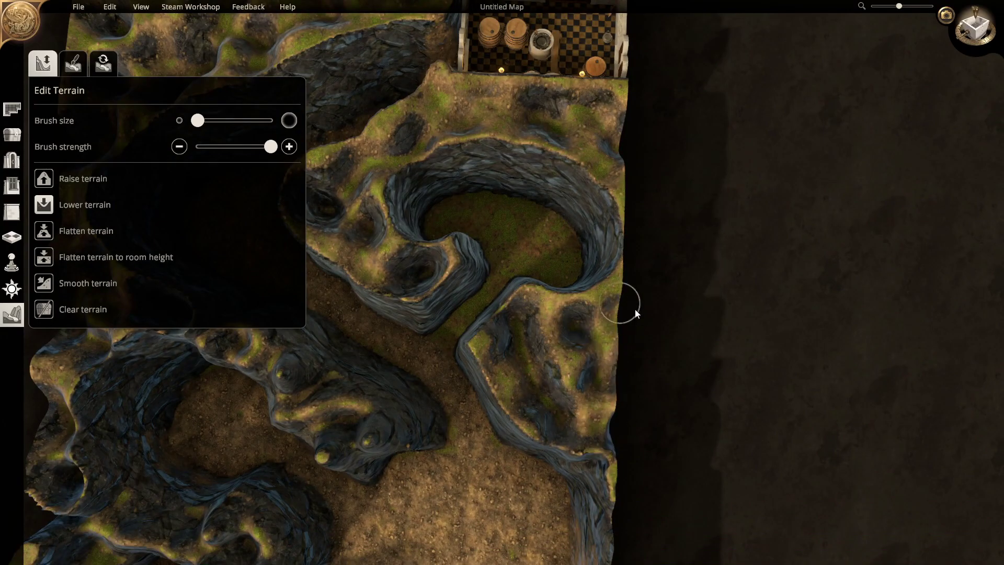
# - Paint the plateaus, cliffs and passage floors with the dark rock texture, enlarging the brush to its maximum size
pyautogui.press('a')
pyautogui.press('w')
pyautogui.click(73, 63)
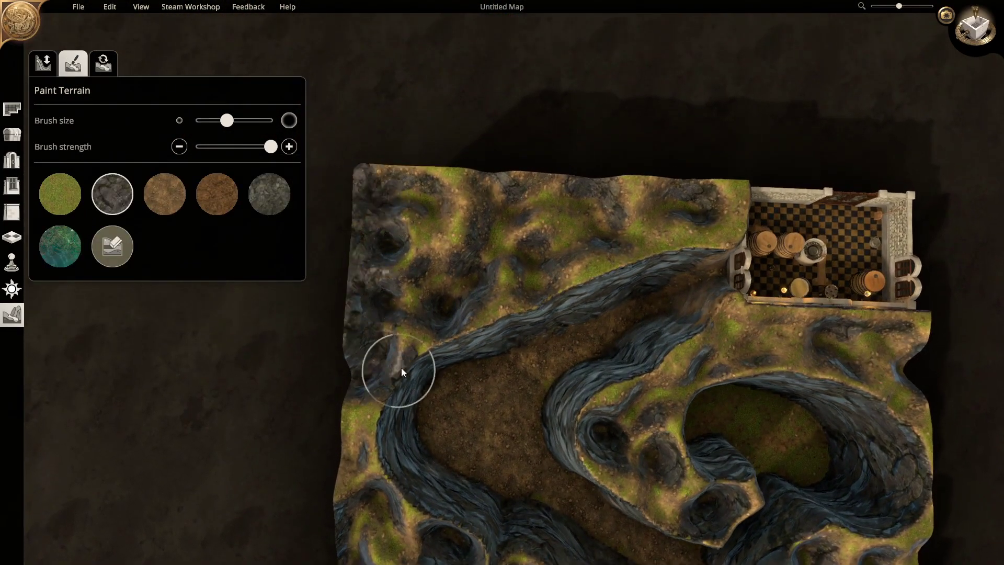
pyautogui.moveTo(401, 369)
pyautogui.mouseDown()
pyautogui.moveTo(497, 227)
pyautogui.moveTo(612, 209)
pyautogui.moveTo(521, 190)
pyautogui.moveTo(667, 231)
pyautogui.moveTo(728, 222)
pyautogui.moveTo(667, 182)
pyautogui.moveTo(545, 283)
pyautogui.moveTo(438, 387)
pyautogui.mouseUp()
pyautogui.press('s')
pyautogui.keyDown('shift'); pyautogui.scroll(3, 318, 187); pyautogui.keyUp('shift')
pyautogui.moveTo(435, 226); pyautogui.dragTo(576, 225)
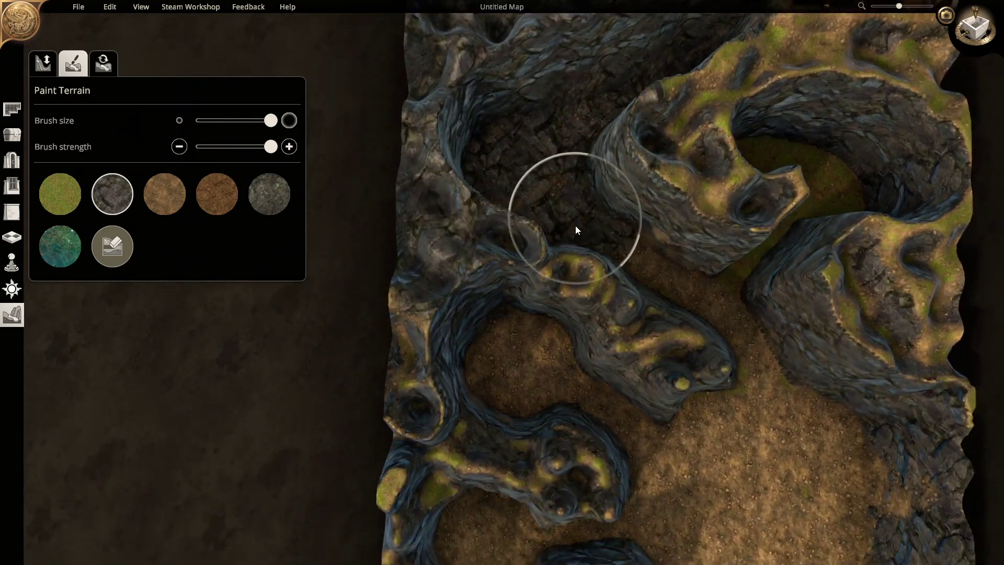
pyautogui.press('w')
pyautogui.press('d')
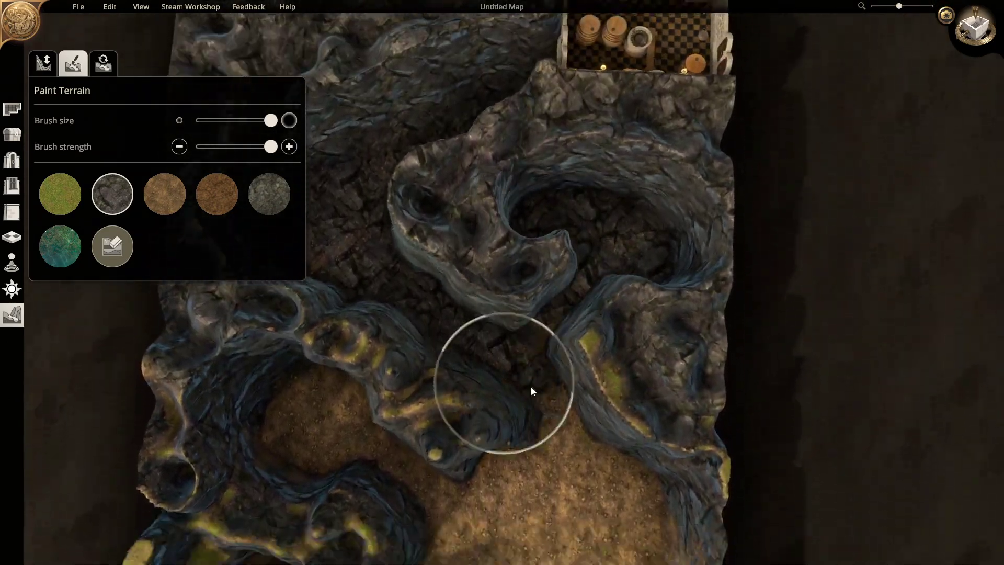
# - Remove the brewery's walls along the two outer map edges, keeping the two that face the rock
pyautogui.scroll(3, 580, 69)
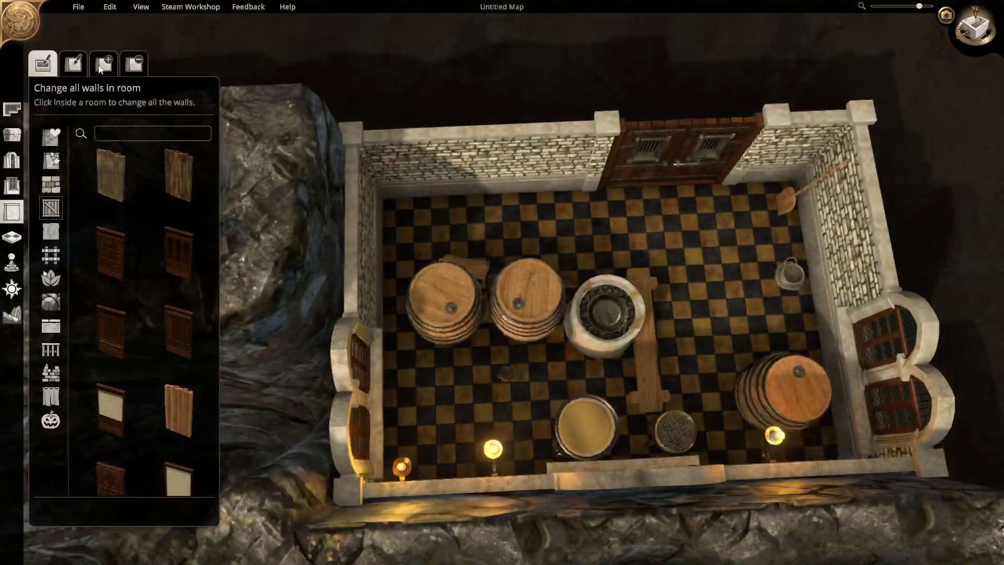
pyautogui.click(134, 63)
pyautogui.moveTo(378, 185)
pyautogui.mouseDown()
pyautogui.moveTo(451, 164)
pyautogui.moveTo(762, 145)
pyautogui.moveTo(798, 171)
pyautogui.moveTo(657, 176)
pyautogui.moveTo(615, 266)
pyautogui.moveTo(611, 300)
pyautogui.mouseUp()
pyautogui.press('d')
pyautogui.press('a')
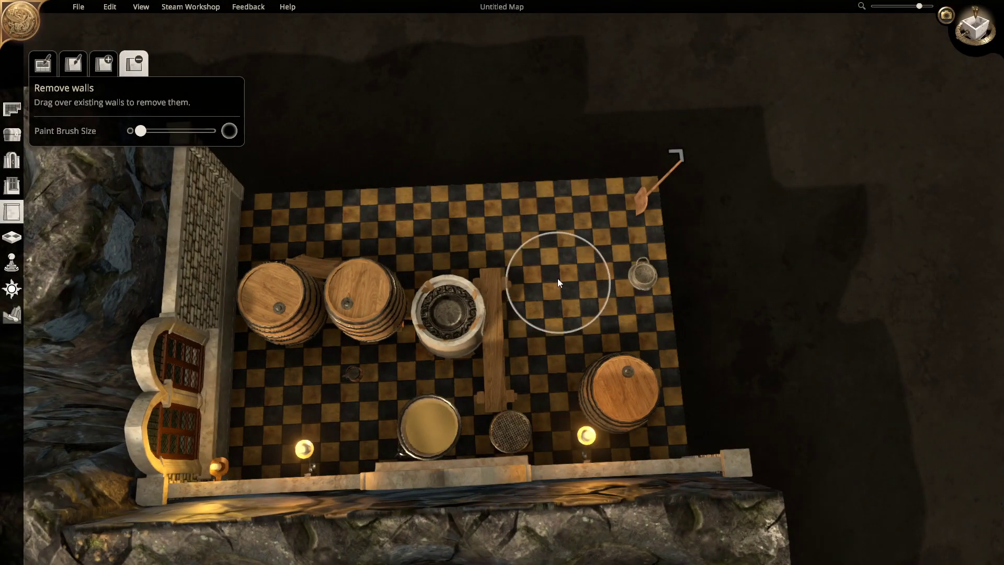
# - Examine the opened brewery room and the cave layout down to the passage entrance at the map's near edge
pyautogui.scroll(-5, 558, 279)
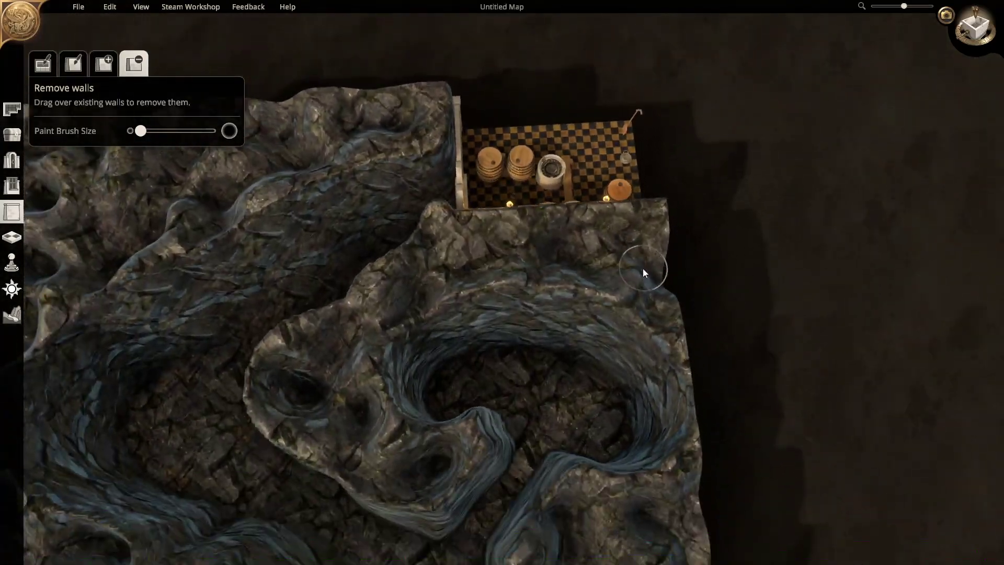
pyautogui.scroll(3, 644, 272)
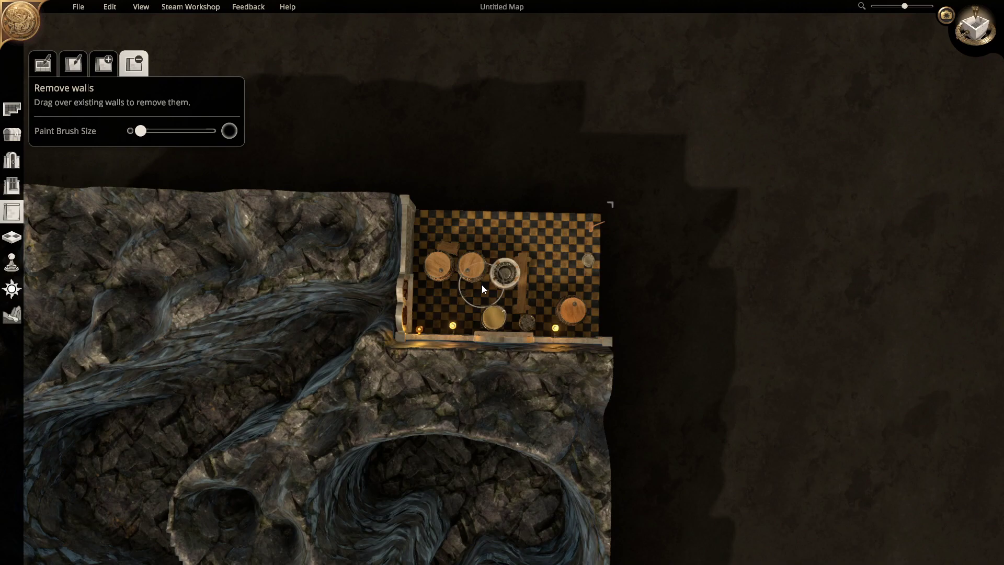
pyautogui.scroll(1, 481, 284)
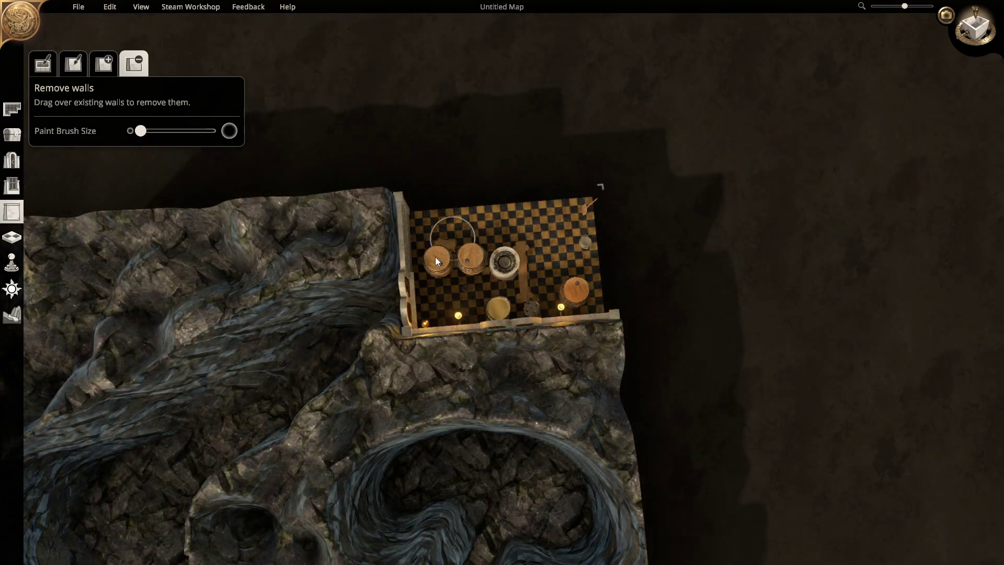
pyautogui.moveTo(512, 256); pyautogui.dragTo(474, 325, button='right')
pyautogui.press('a')
pyautogui.press('s')
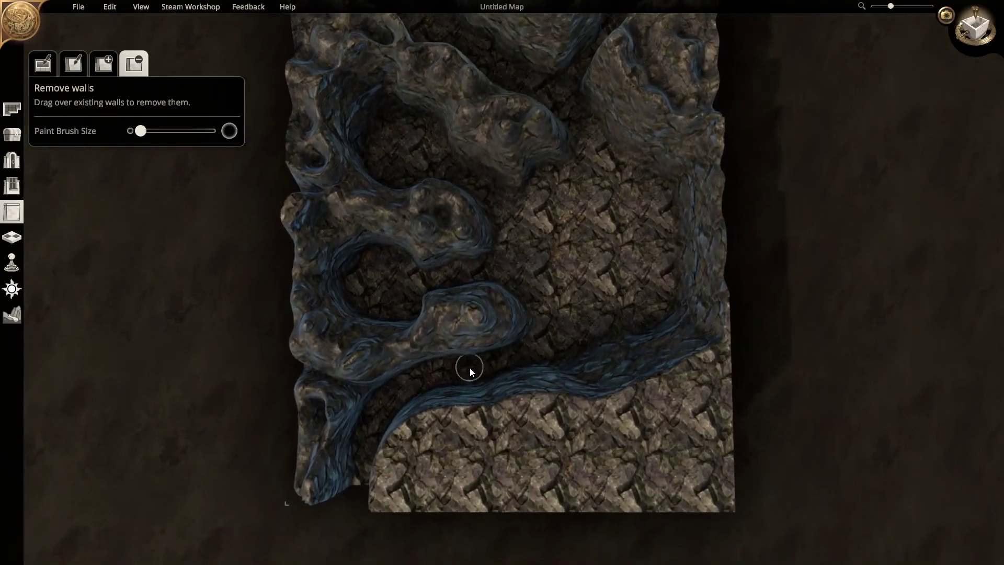
pyautogui.press('s')
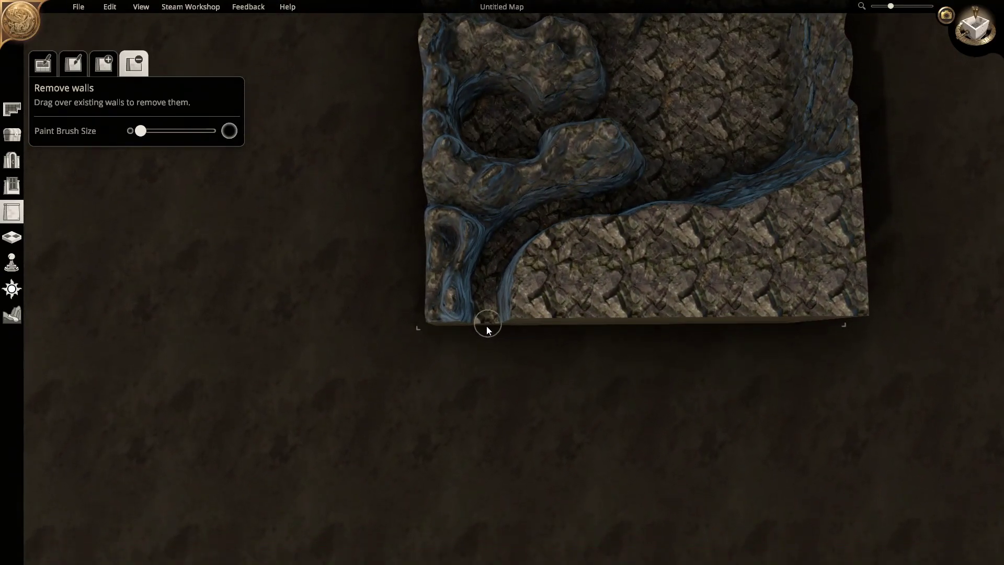
pyautogui.scroll(3, 485, 335)
pyautogui.scroll(3, 503, 366)
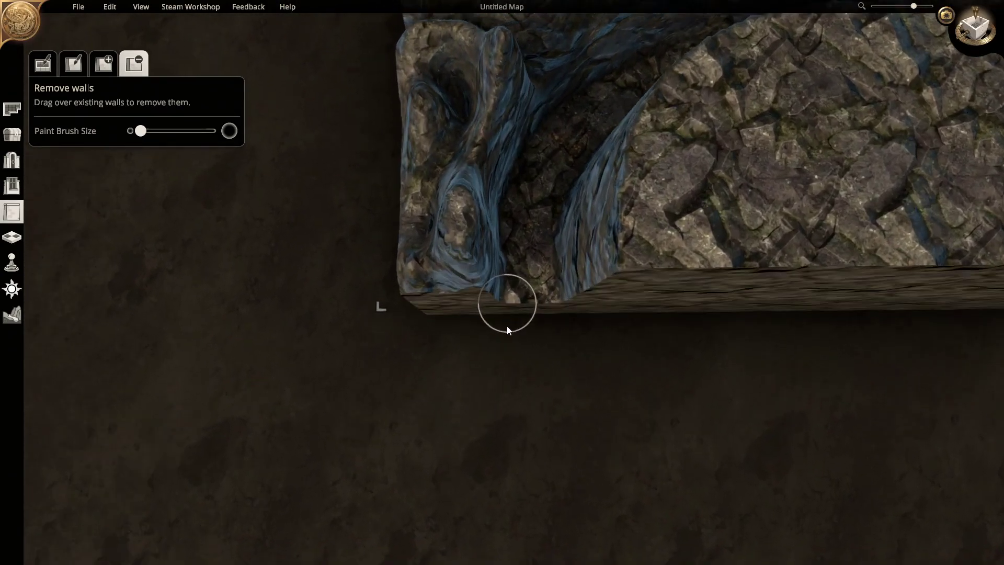
pyautogui.scroll(-3, 518, 214)
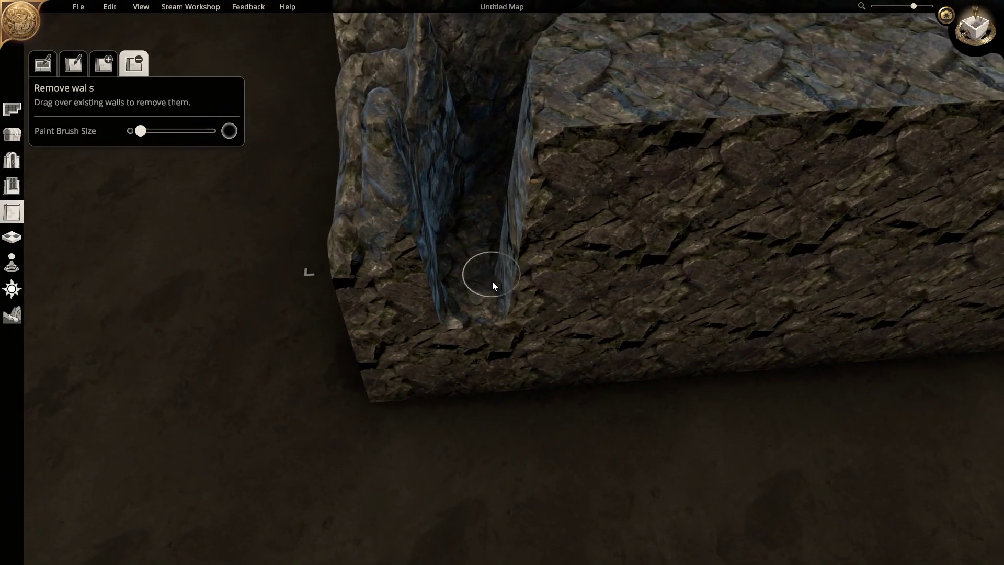
pyautogui.press('t')
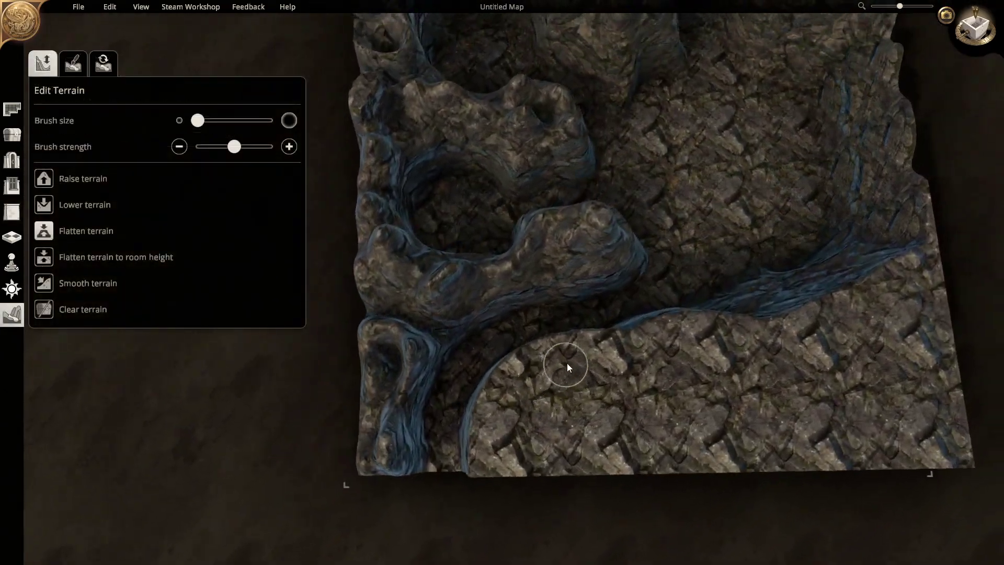
pyautogui.moveTo(567, 363); pyautogui.dragTo(58, 241, button='right')
pyautogui.scroll(3, 554, 441)
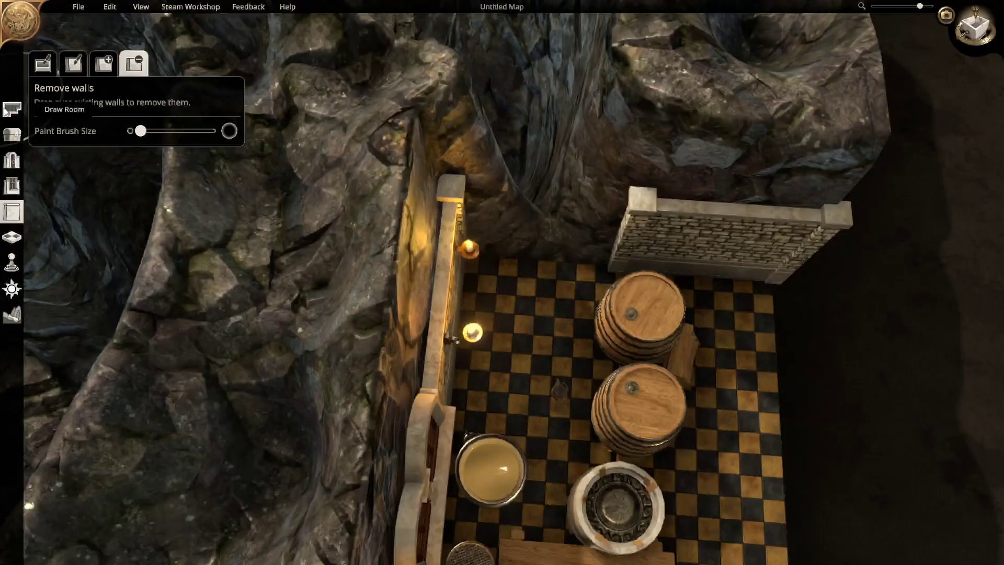
# - Search the walls for "ruin" and place a ruined wooden plank wall across the brewery's gap between the two stone walls
pyautogui.click(11, 214)
pyautogui.click(118, 131)
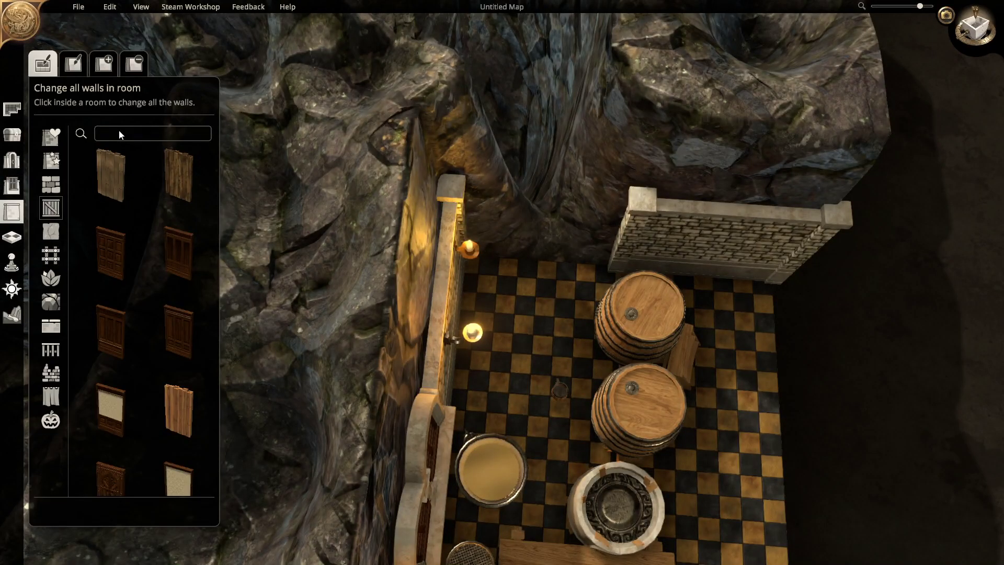
pyautogui.write('ruin')
pyautogui.click(133, 400)
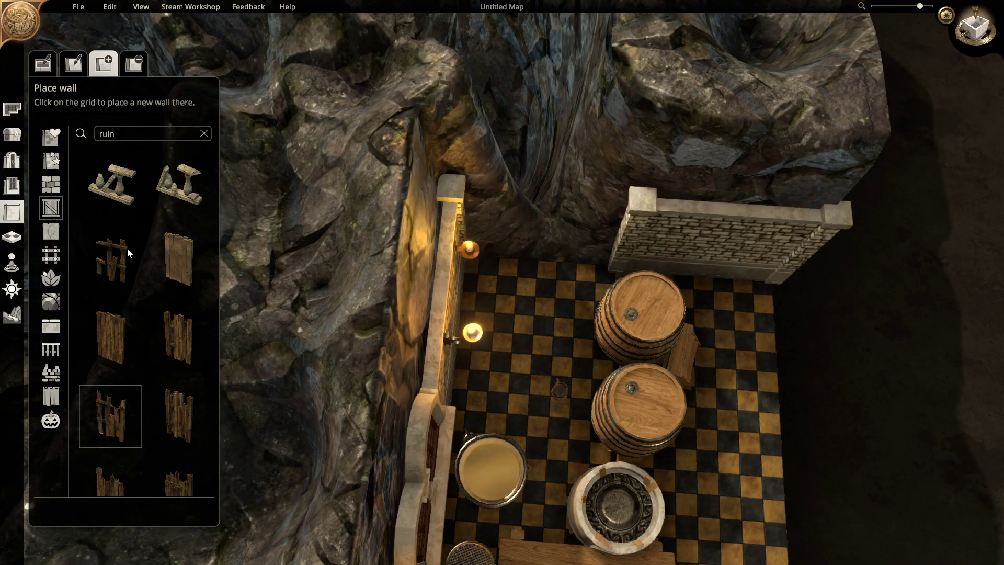
pyautogui.moveTo(555, 241)
pyautogui.mouseDown()
pyautogui.moveTo(515, 254)
pyautogui.moveTo(576, 251)
pyautogui.moveTo(493, 239)
pyautogui.moveTo(574, 244)
pyautogui.moveTo(535, 307)
pyautogui.moveTo(525, 413)
pyautogui.mouseUp()
pyautogui.moveTo(524, 413); pyautogui.dragTo(665, 438, button='right')
# - Rearrange the brewery's two large barrels side by side in front of the ruined plank wall
pyautogui.click(12, 135)
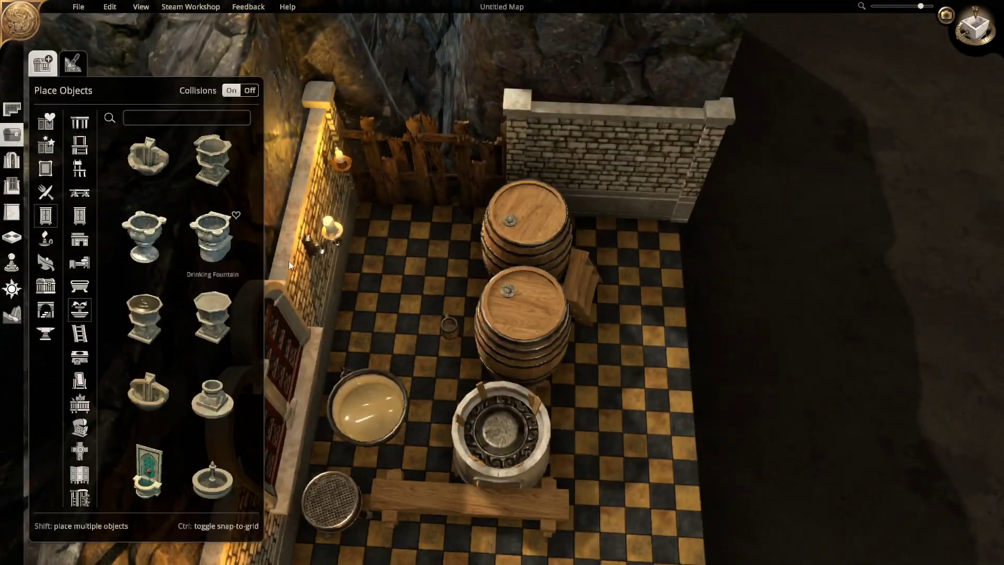
pyautogui.scroll(2, 523, 326)
pyautogui.click(523, 327)
pyautogui.moveTo(497, 319); pyautogui.dragTo(460, 283)
pyautogui.click(460, 390)
pyautogui.scroll(3, 563, 315)
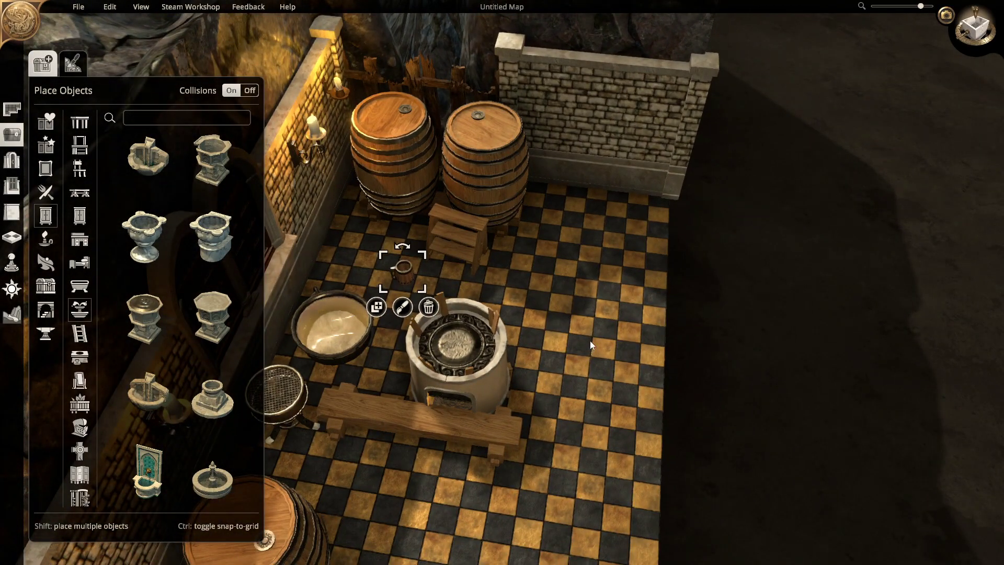
pyautogui.scroll(-4, 590, 340)
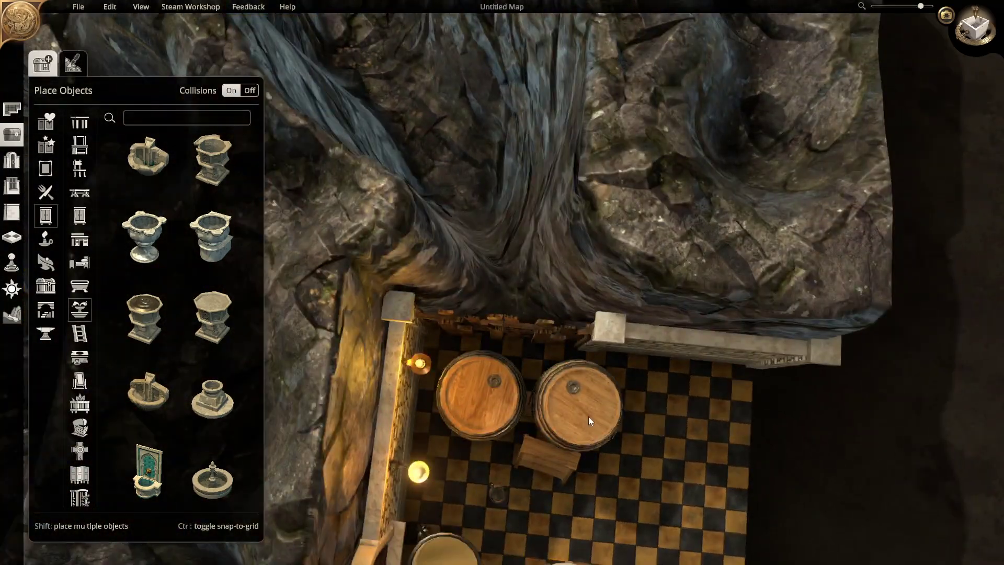
# - Move the wall candle nearest the ruined planks to the outer end of the adjoining stone wall
pyautogui.click(575, 411)
pyautogui.moveTo(423, 369); pyautogui.dragTo(756, 374)
pyautogui.scroll(2, 618, 410)
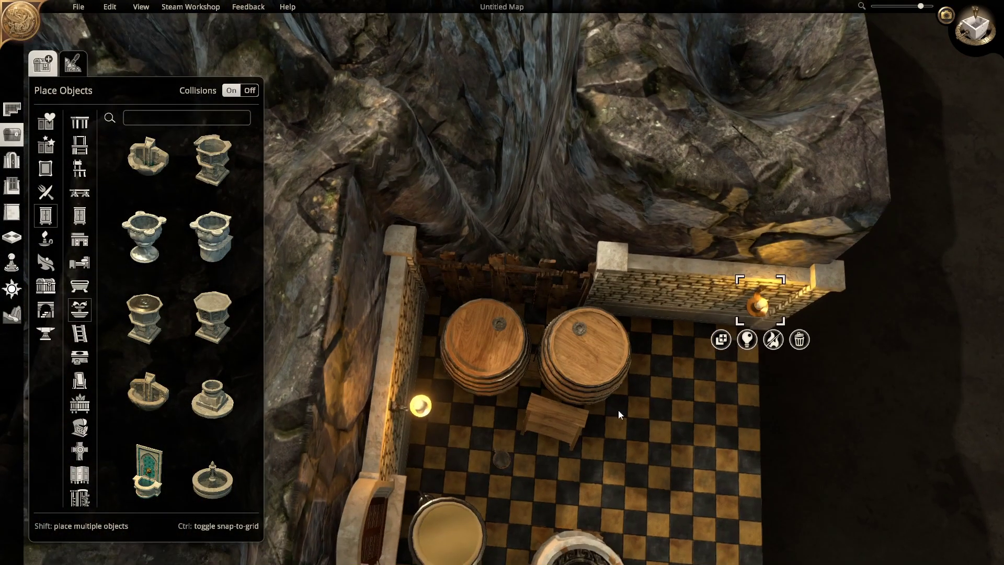
pyautogui.click(598, 385)
# - Examine the cave's passages, side chambers and large open central chamber from several angles
pyautogui.scroll(-2, 628, 419)
pyautogui.scroll(3, 672, 460)
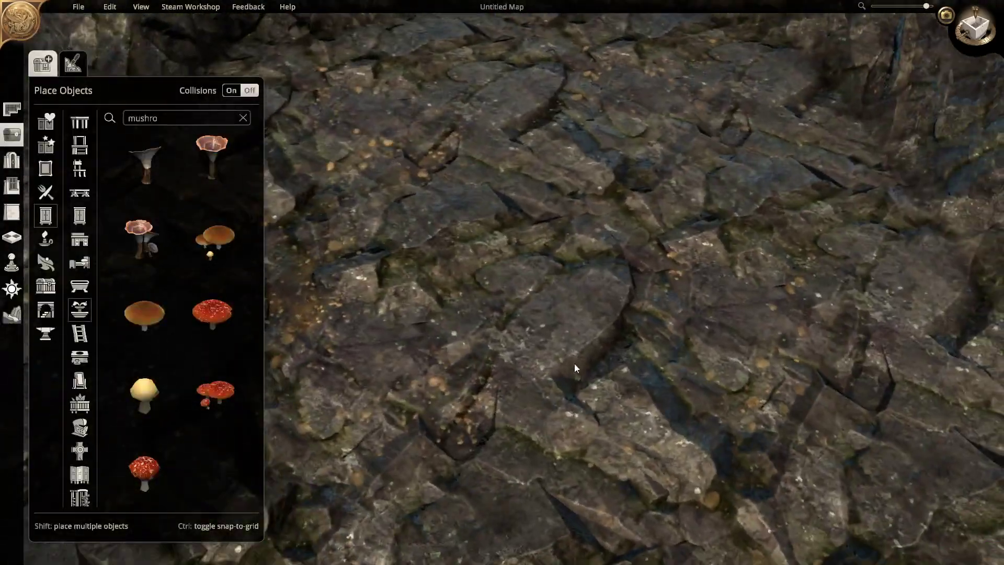
pyautogui.scroll(-3, 532, 385)
pyautogui.scroll(-3, 563, 347)
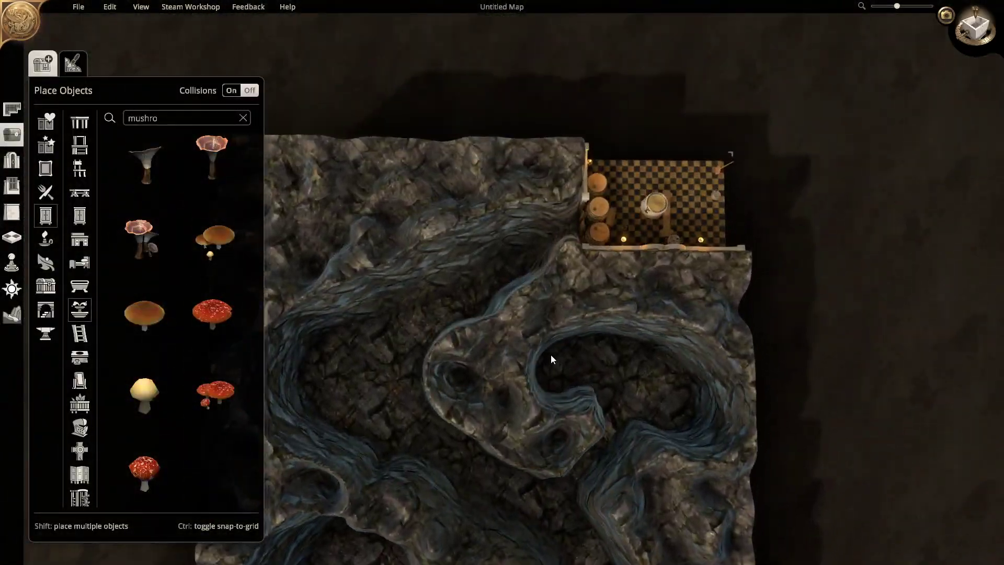
pyautogui.scroll(3, 550, 354)
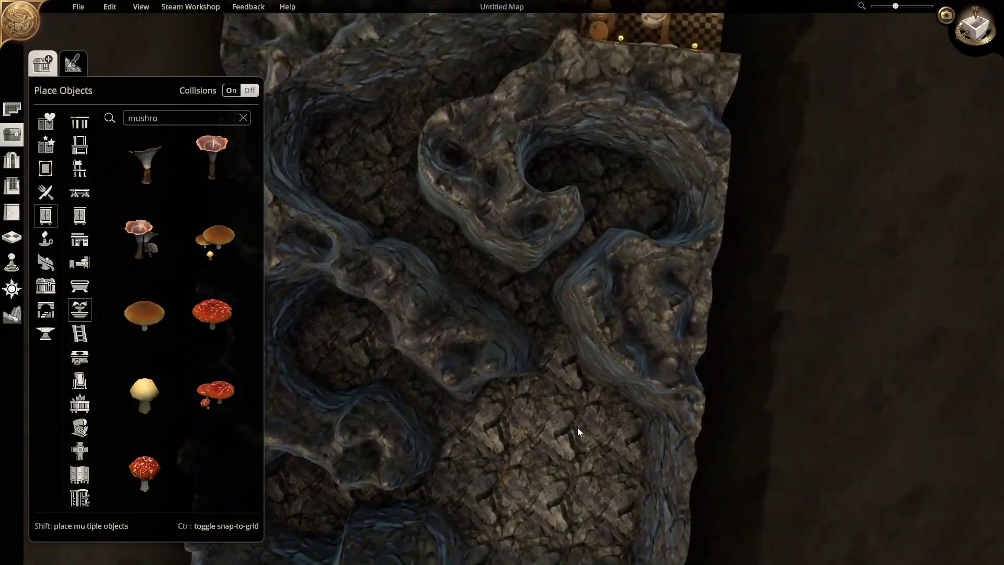
pyautogui.scroll(-3, 577, 428)
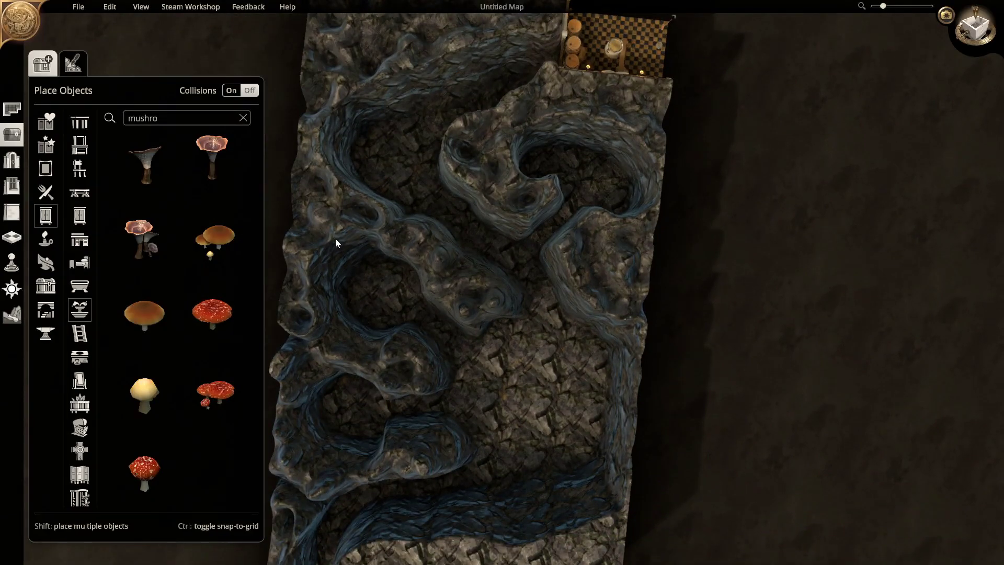
pyautogui.scroll(2, 604, 363)
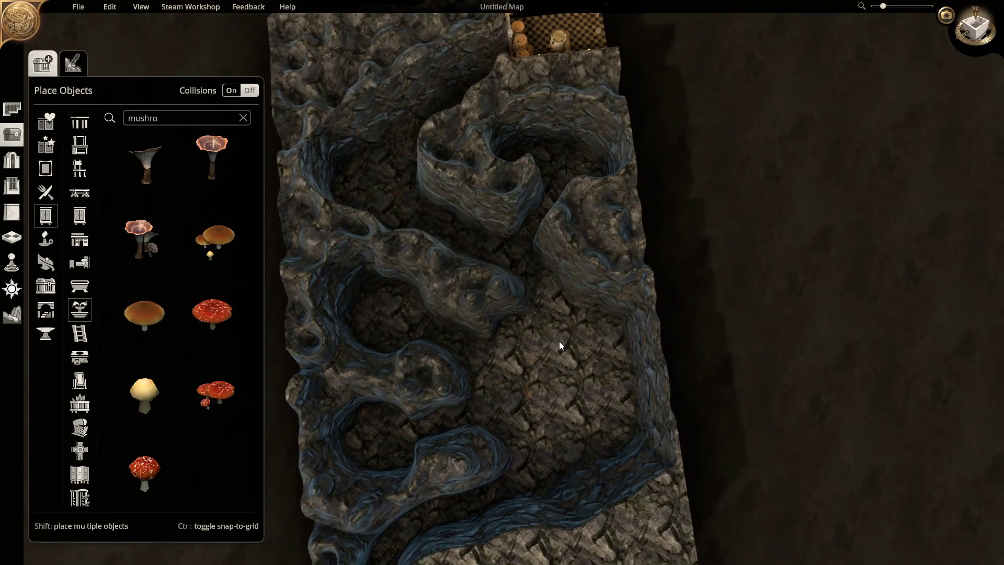
pyautogui.scroll(3, 560, 341)
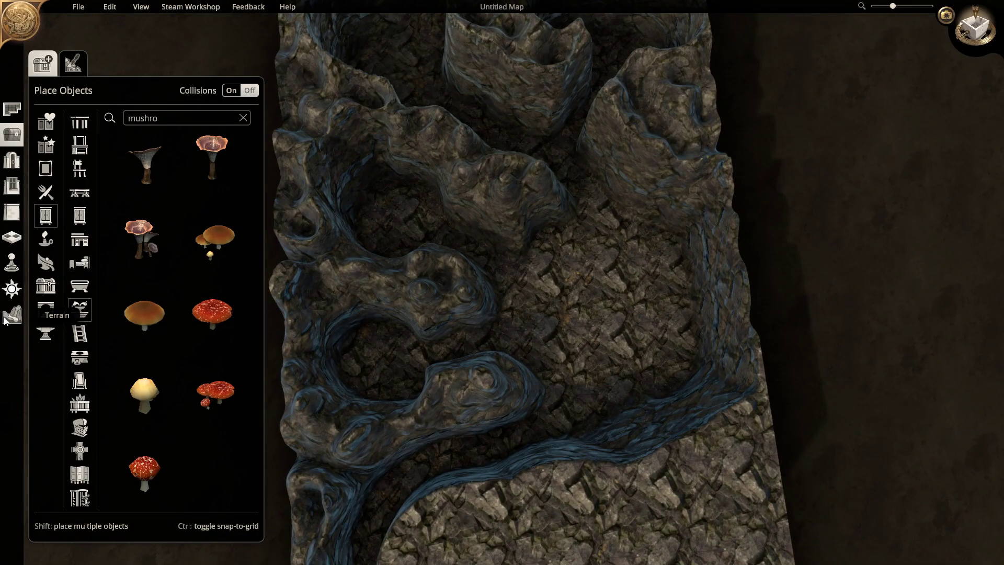
# - Paint a round pool of water on the large chamber's floor with the brush at maximum size, reducing its strength to minimum
pyautogui.click(12, 314)
pyautogui.click(60, 245)
pyautogui.click(601, 329)
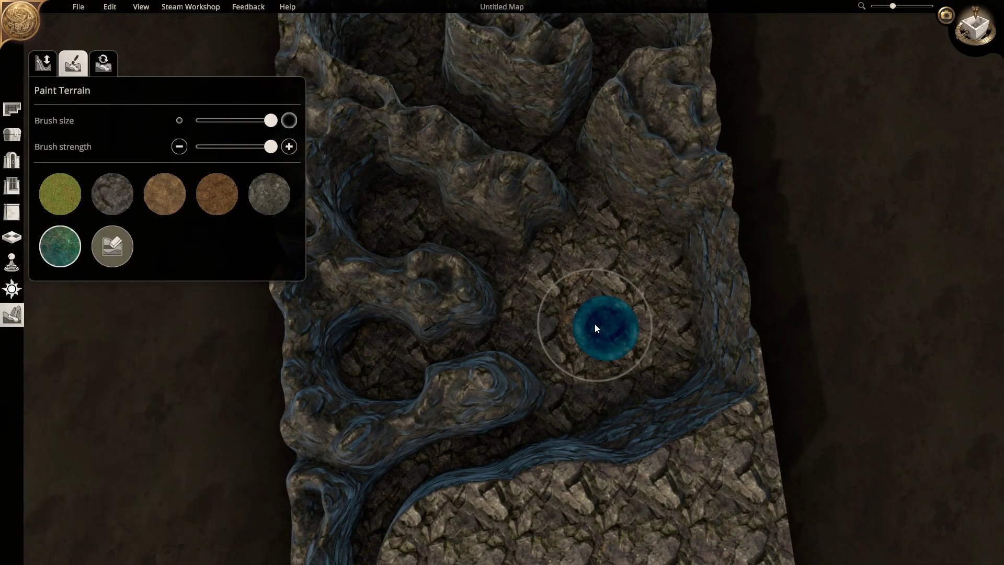
pyautogui.scroll(5, 586, 377)
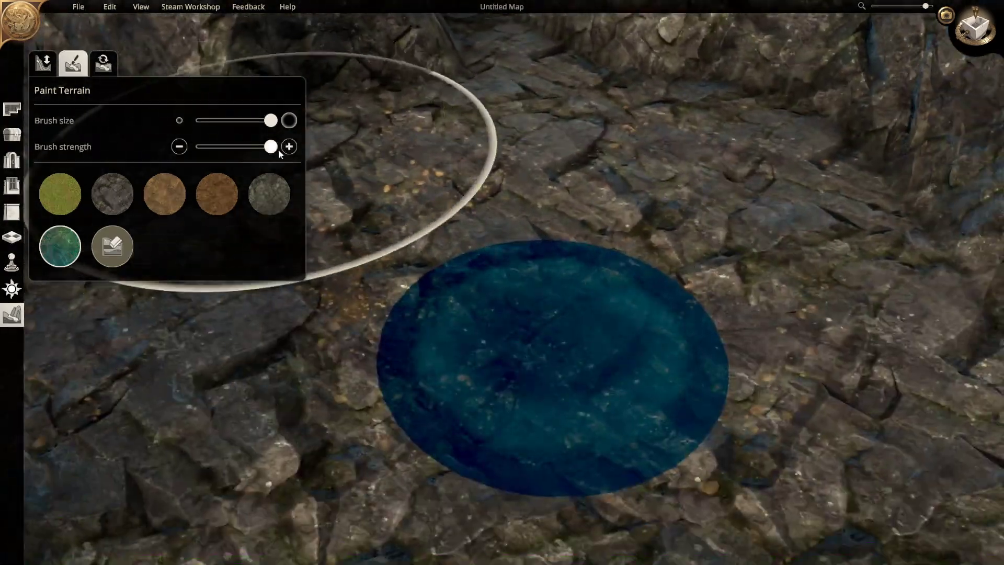
pyautogui.moveTo(270, 146); pyautogui.dragTo(197, 147)
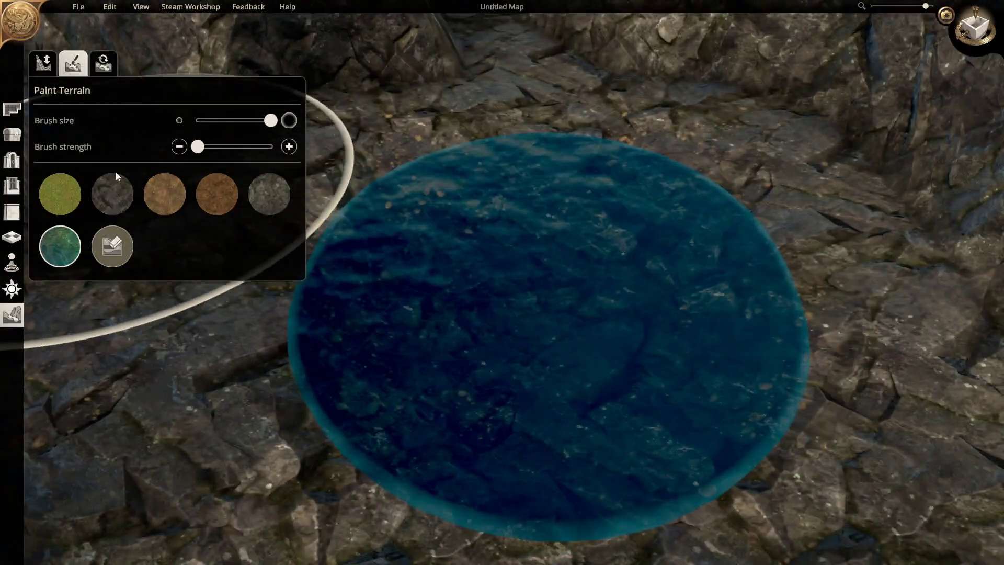
# - Reshape the ground across the pool at minimum brush strength with Raise terrain, splitting the water into small separate puddles
pyautogui.click(44, 63)
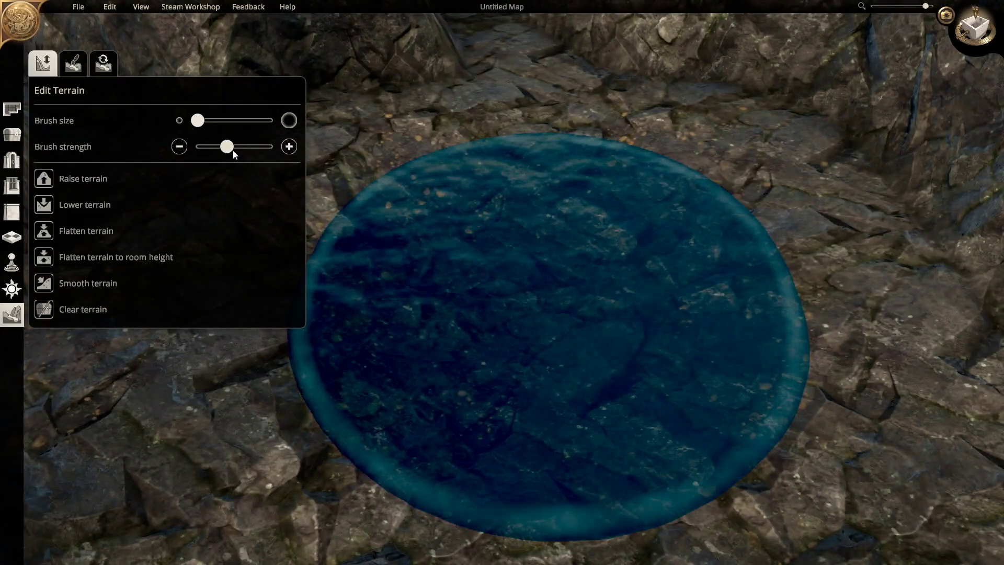
pyautogui.moveTo(233, 147); pyautogui.dragTo(197, 146)
pyautogui.moveTo(435, 324)
pyautogui.mouseDown()
pyautogui.moveTo(464, 323)
pyautogui.moveTo(456, 286)
pyautogui.moveTo(491, 247)
pyautogui.moveTo(511, 194)
pyautogui.moveTo(559, 222)
pyautogui.moveTo(658, 162)
pyautogui.moveTo(613, 242)
pyautogui.moveTo(678, 242)
pyautogui.moveTo(598, 283)
pyautogui.moveTo(634, 273)
pyautogui.moveTo(609, 306)
pyautogui.moveTo(653, 339)
pyautogui.moveTo(598, 313)
pyautogui.moveTo(585, 385)
pyautogui.moveTo(492, 401)
pyautogui.moveTo(373, 348)
pyautogui.moveTo(392, 304)
pyautogui.moveTo(438, 368)
pyautogui.moveTo(545, 379)
pyautogui.moveTo(485, 360)
pyautogui.moveTo(578, 264)
pyautogui.moveTo(540, 306)
pyautogui.moveTo(470, 262)
pyautogui.moveTo(494, 263)
pyautogui.mouseUp()
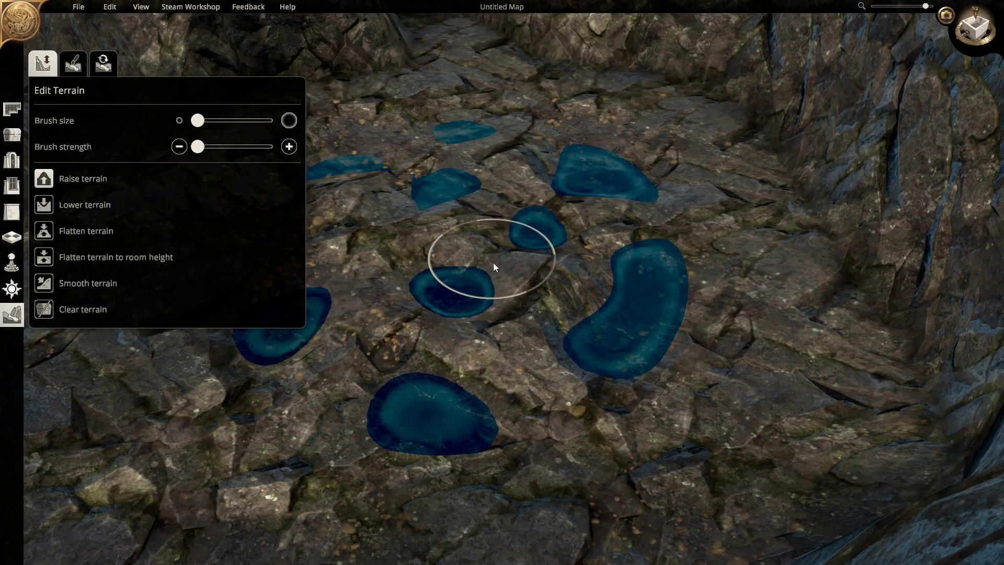
pyautogui.moveTo(494, 262)
pyautogui.mouseDown(button='right')
pyautogui.moveTo(469, 295)
pyautogui.moveTo(448, 385)
pyautogui.moveTo(430, 393)
pyautogui.moveTo(487, 354)
pyautogui.moveTo(511, 358)
pyautogui.mouseUp(button='right')
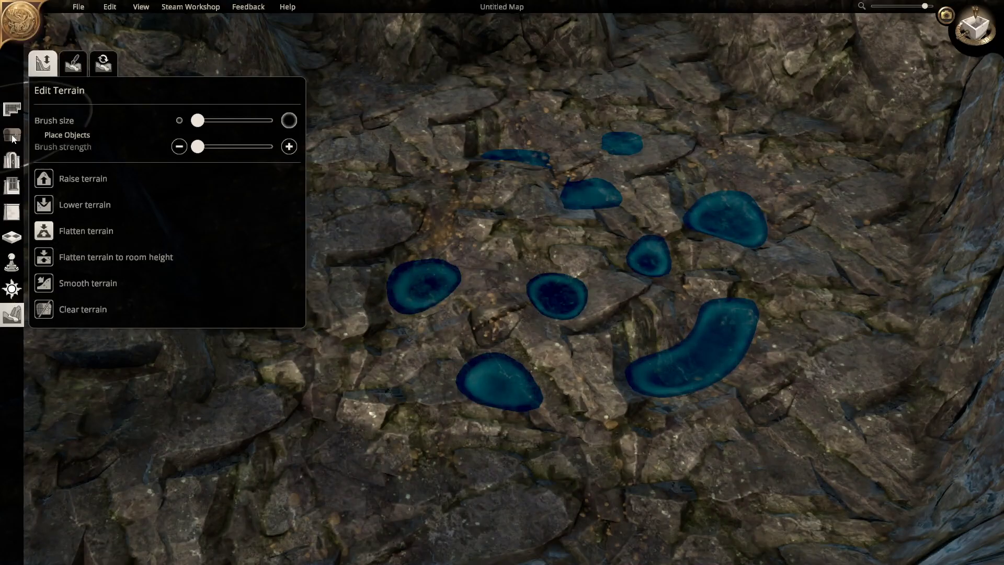
# - Place five single red spotted mushrooms around the puddles in the large chamber
pyautogui.click(11, 134)
pyautogui.click(212, 317)
pyautogui.click(566, 270)
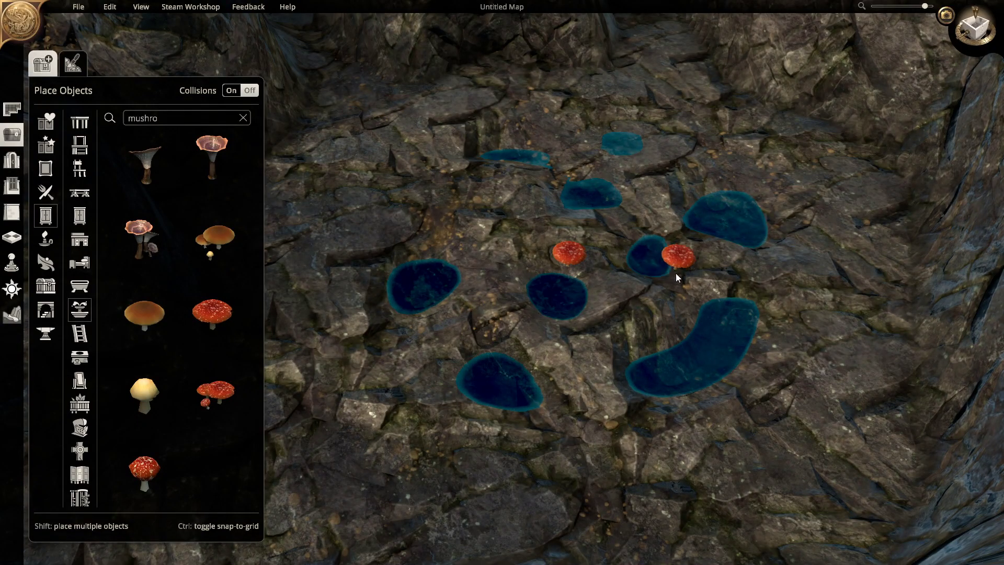
pyautogui.click(679, 273)
pyautogui.click(619, 380)
pyautogui.click(634, 362)
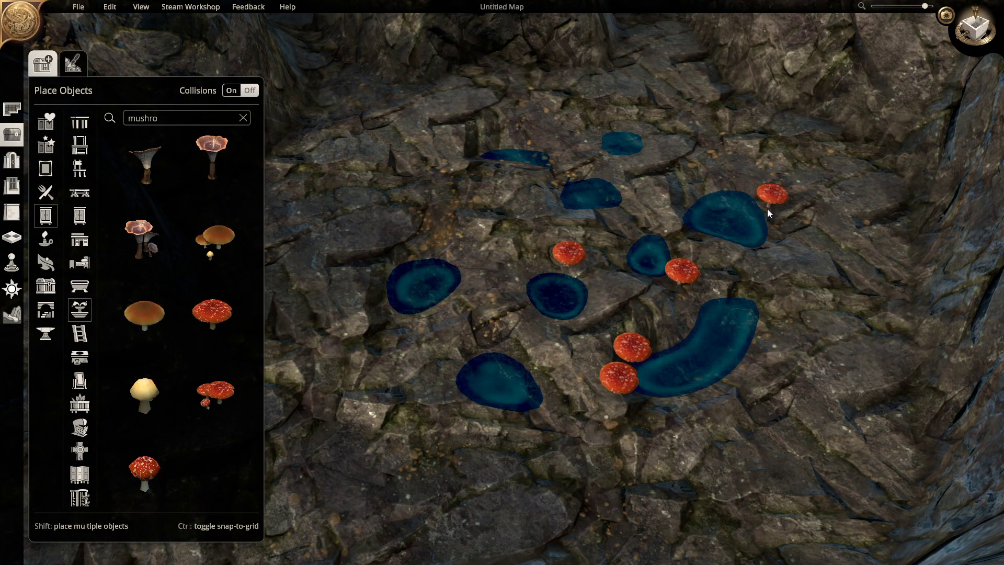
pyautogui.click(767, 209)
# - Place eight single brown-capped mushrooms along the edges of the puddles
pyautogui.click(144, 314)
pyautogui.click(712, 273)
pyautogui.click(769, 306)
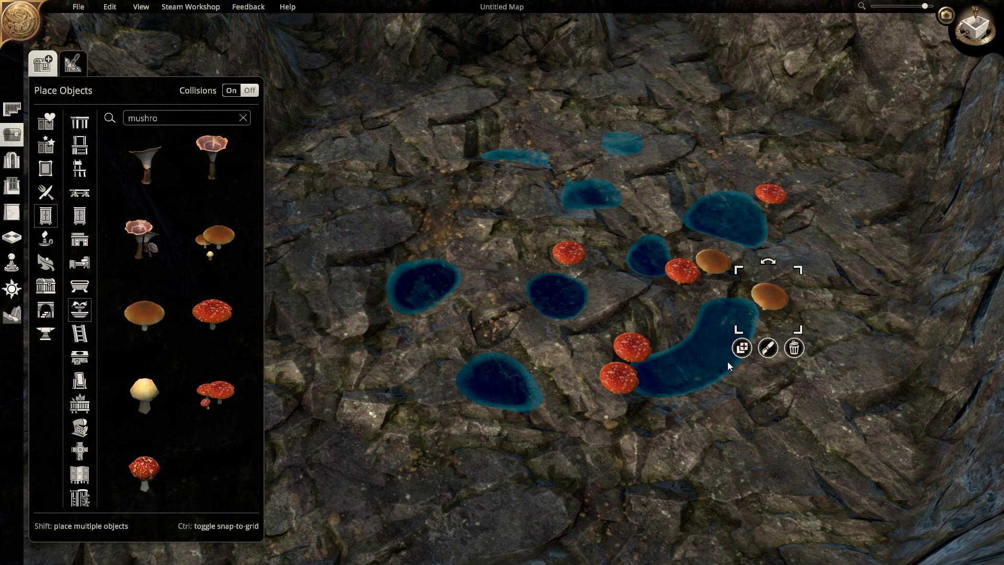
pyautogui.click(760, 346)
pyautogui.click(530, 296)
pyautogui.click(578, 316)
pyautogui.click(448, 372)
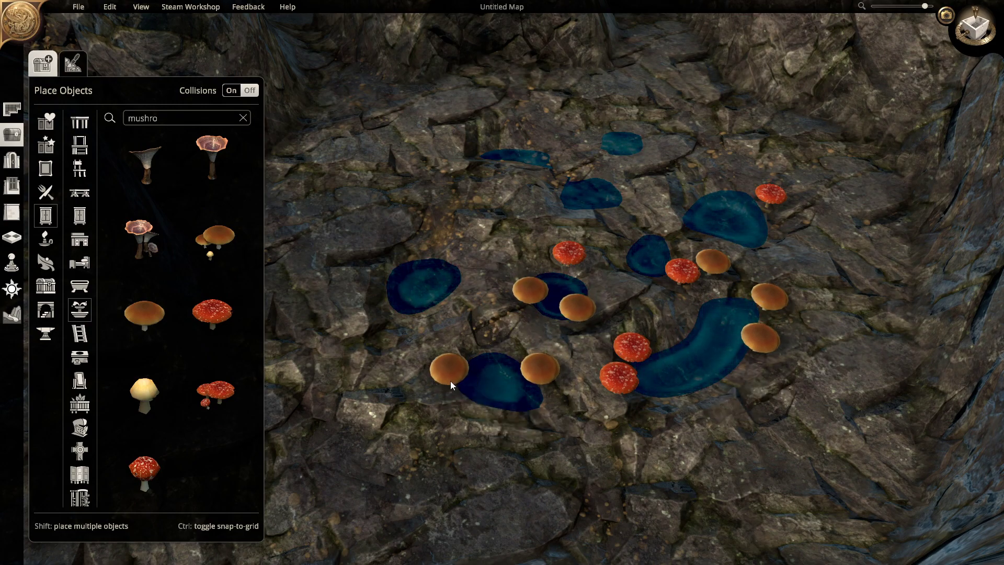
pyautogui.click(539, 377)
pyautogui.click(507, 164)
# - Add three clusters of red spotted mushrooms beside the puddles, rotating the one at the far end
pyautogui.click(216, 392)
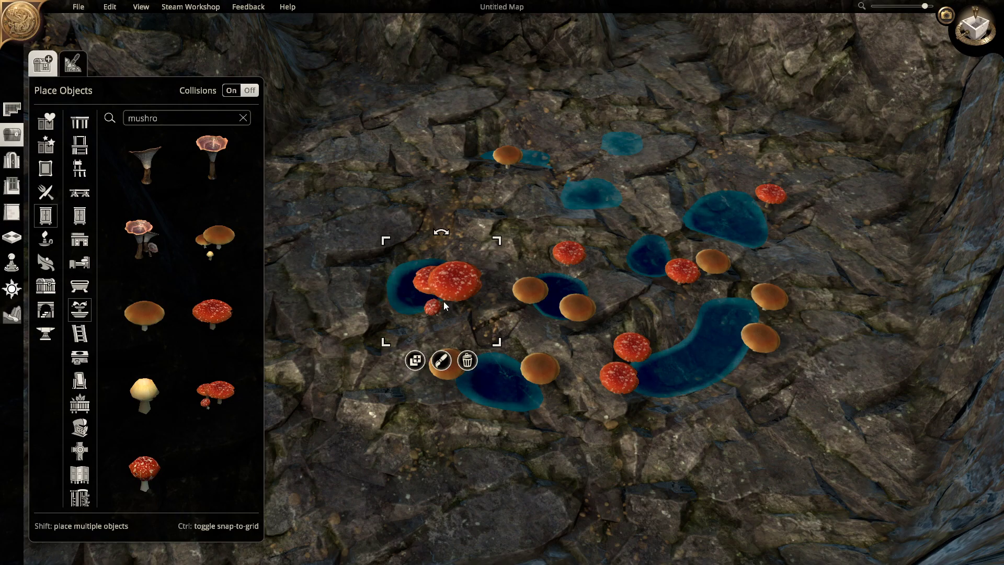
pyautogui.click(451, 255)
pyautogui.scroll(5, 524, 228)
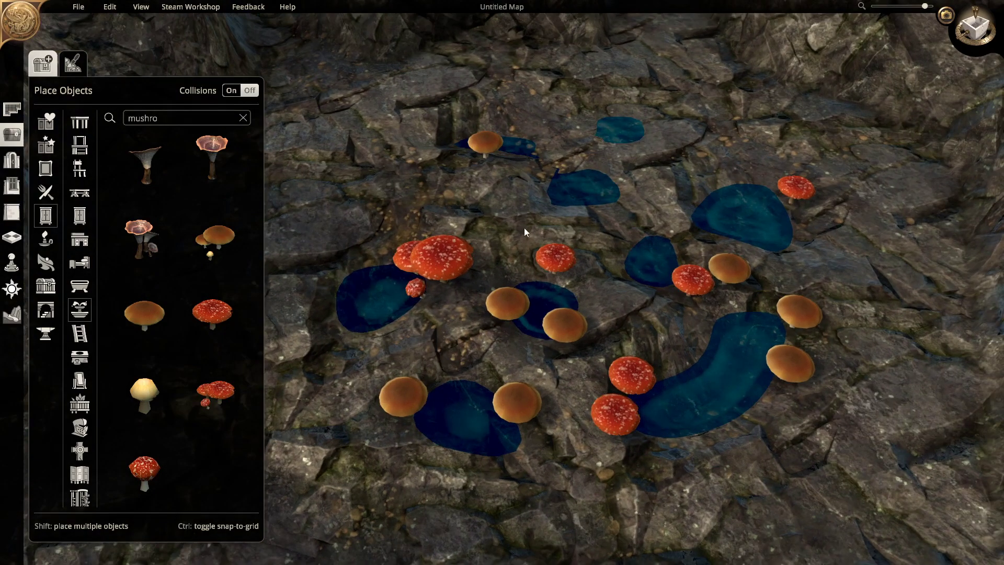
pyautogui.click(212, 313)
pyautogui.click(568, 259)
pyautogui.moveTo(586, 242); pyautogui.dragTo(511, 203)
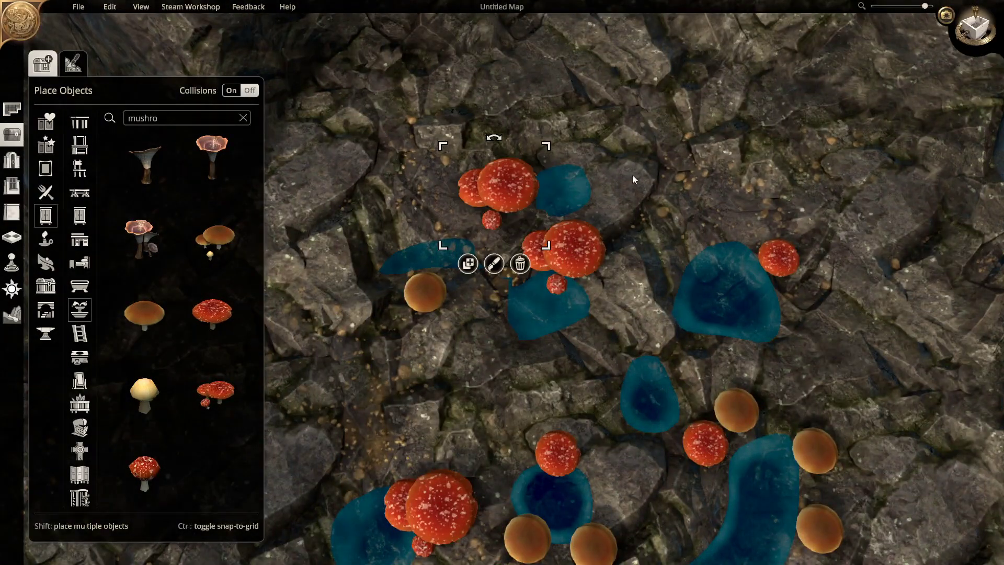
pyautogui.click(506, 207)
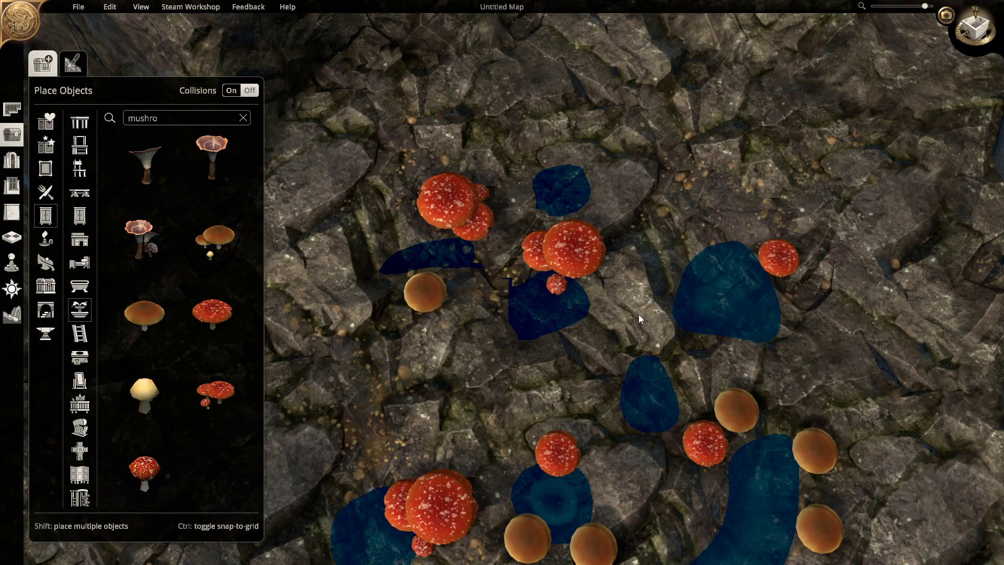
pyautogui.moveTo(639, 315); pyautogui.dragTo(661, 256, button='middle')
pyautogui.click(702, 367)
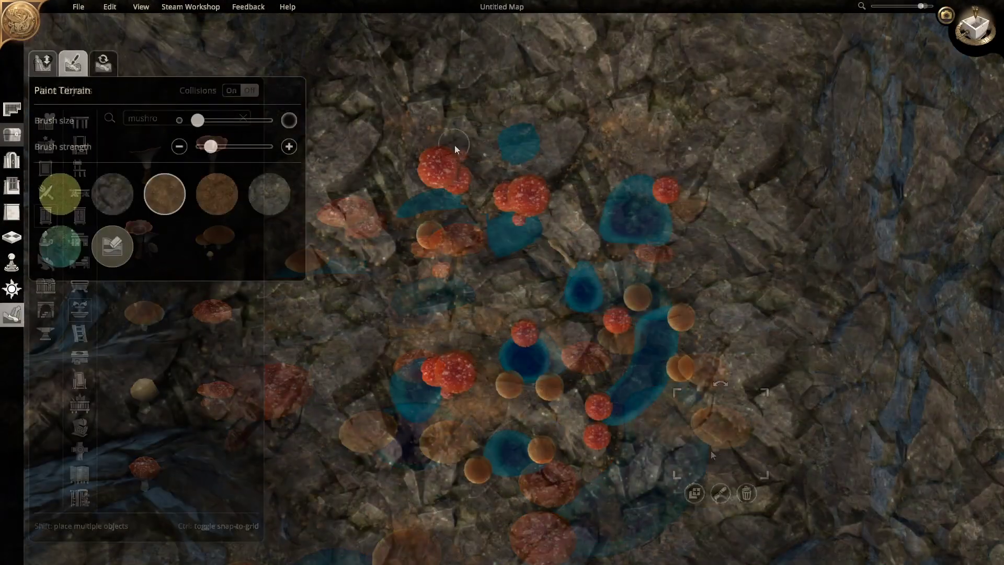
# - Paint the ground around the puddles and mushrooms with the sandy and brown earth textures, enlarging the brush
pyautogui.moveTo(591, 196)
pyautogui.mouseDown()
pyautogui.moveTo(507, 353)
pyautogui.moveTo(560, 405)
pyautogui.moveTo(680, 339)
pyautogui.moveTo(680, 241)
pyautogui.moveTo(667, 323)
pyautogui.moveTo(575, 353)
pyautogui.moveTo(413, 252)
pyautogui.moveTo(489, 244)
pyautogui.moveTo(396, 274)
pyautogui.moveTo(588, 432)
pyautogui.mouseUp()
pyautogui.press('4')
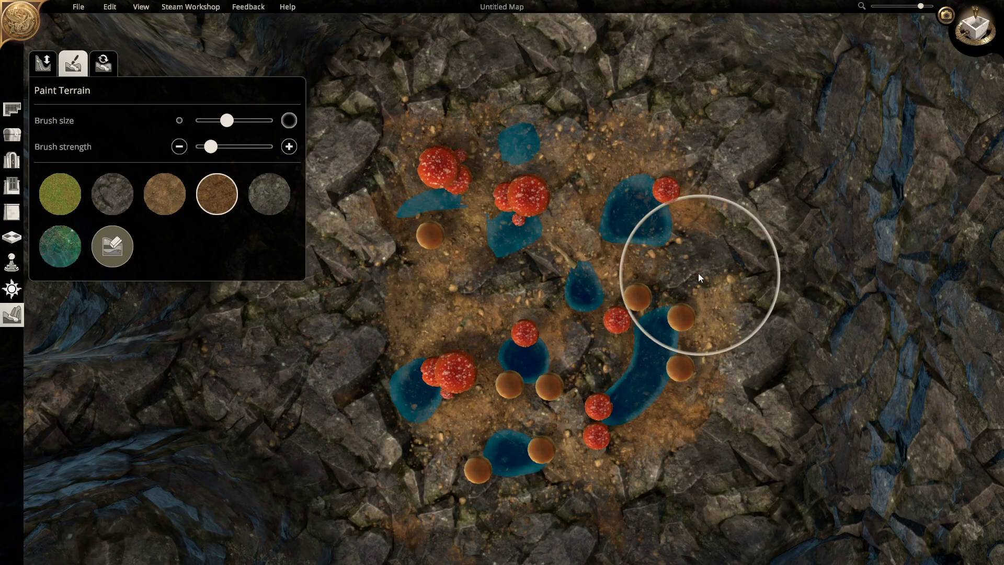
pyautogui.keyDown('ctrl'); pyautogui.scroll(3, 667, 266); pyautogui.keyUp('ctrl')
pyautogui.moveTo(667, 266); pyautogui.dragTo(715, 288)
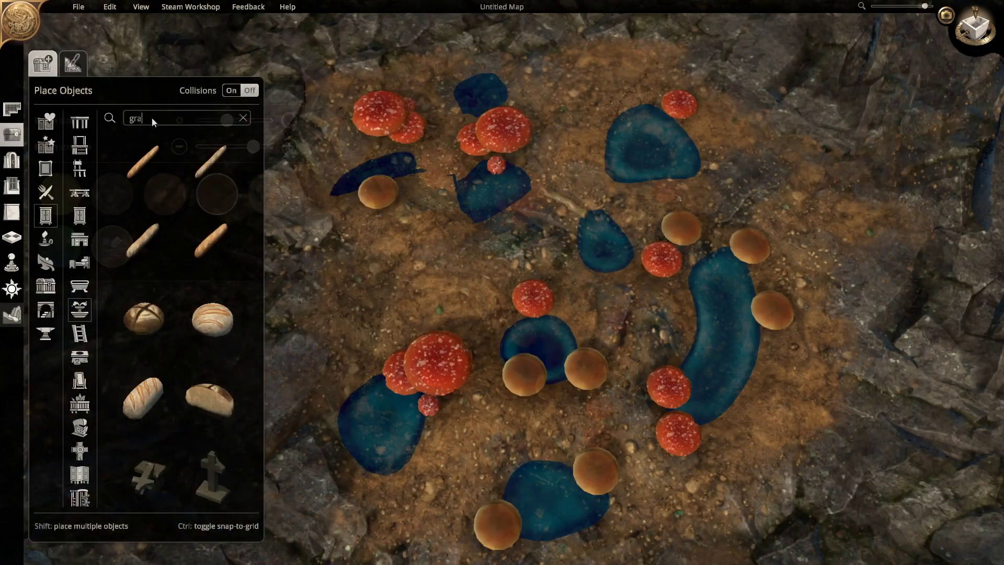
# - Search the objects for "grass" and place several green grass tufts beside the puddles and mushrooms
pyautogui.write('ss')
pyautogui.click(143, 165)
pyautogui.click(616, 166)
pyautogui.scroll(2, 573, 255)
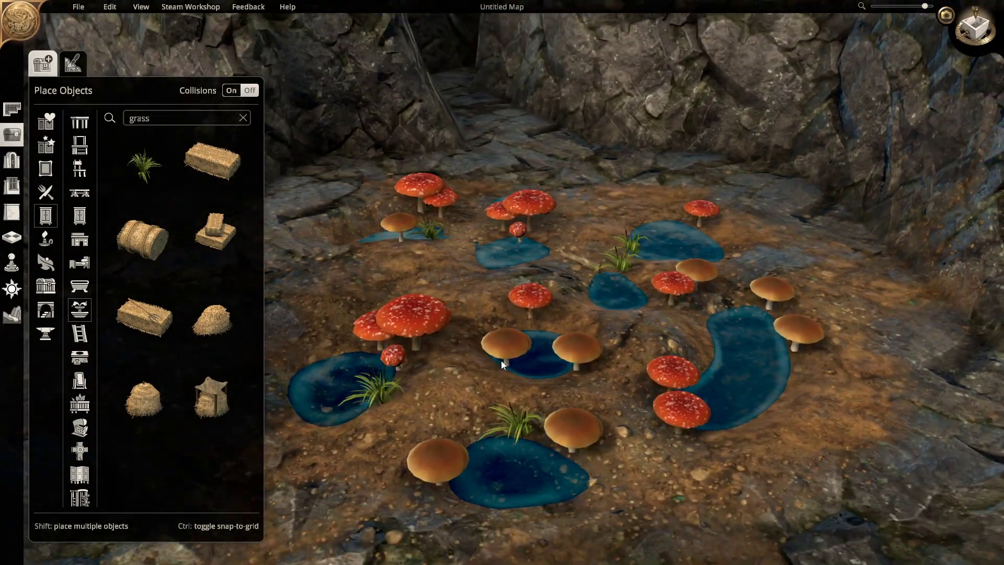
pyautogui.click(494, 349)
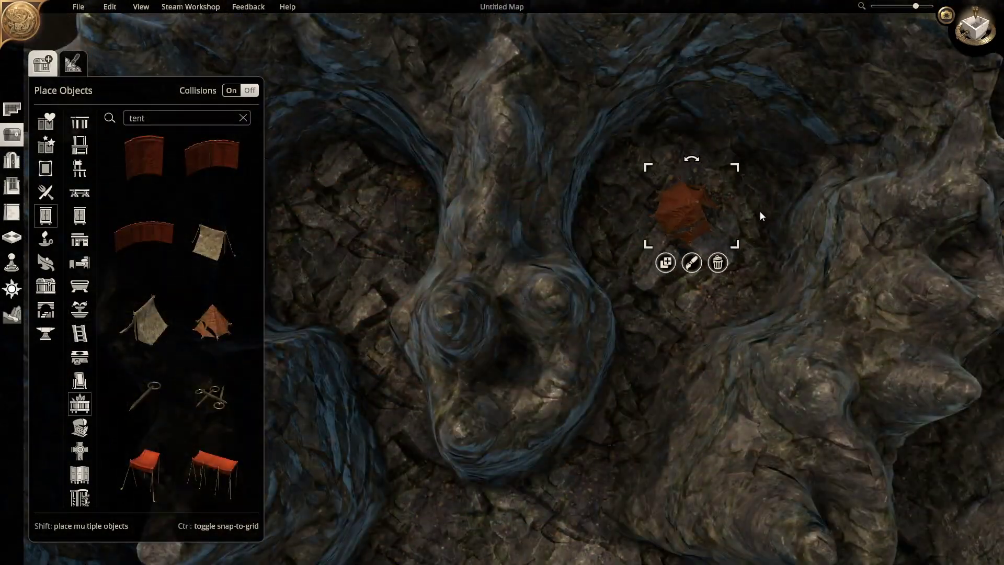
# - Position a ragged orange tent near the back of the round side chamber with its opening facing into the chamber
pyautogui.moveTo(760, 217); pyautogui.dragTo(695, 155)
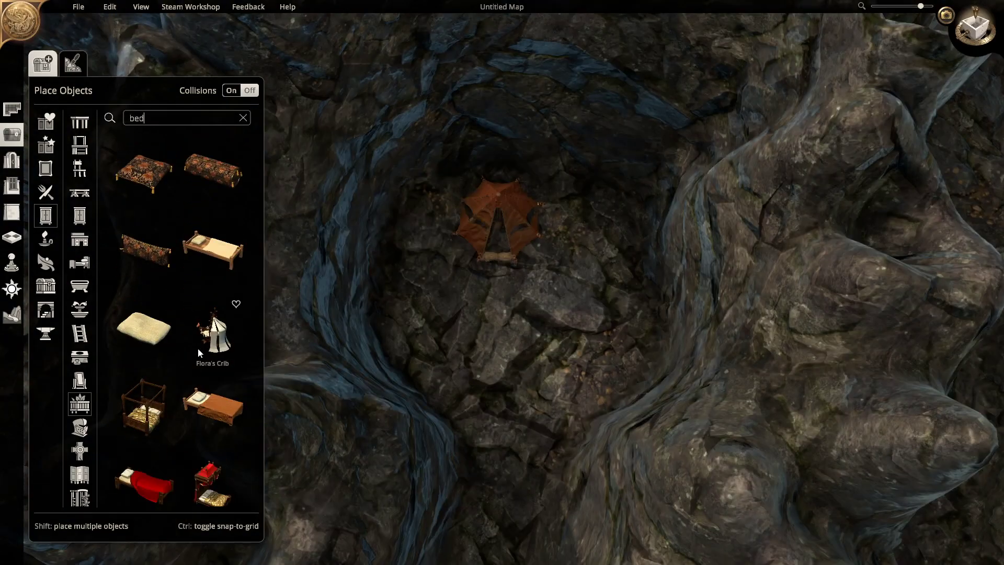
# - Arrange dirty pillows and double hammocks on both sides of the orange tent in the round side chamber
pyautogui.scroll(-5, 174, 392)
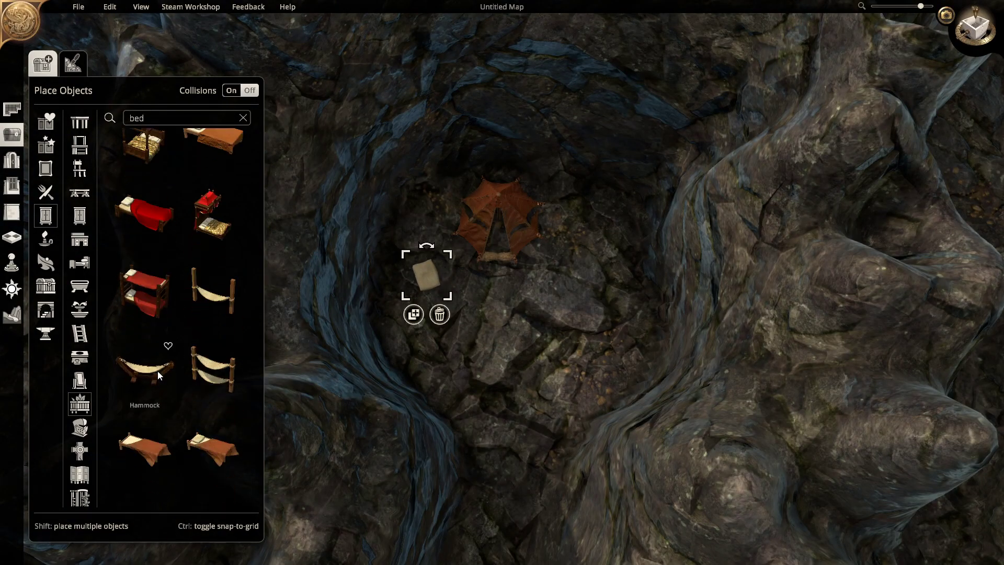
pyautogui.click(212, 368)
pyautogui.click(598, 268)
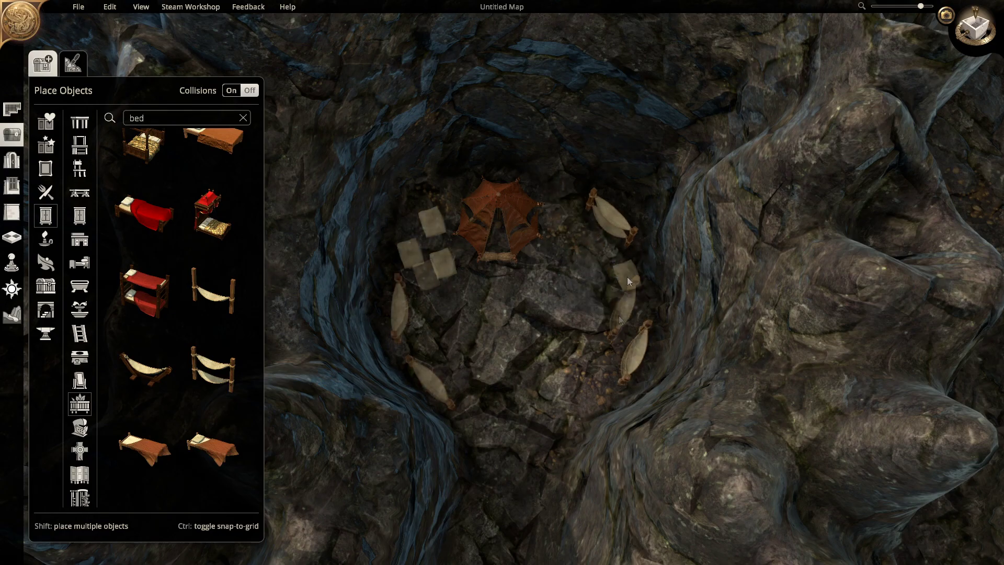
pyautogui.click(635, 309)
pyautogui.scroll(6, 541, 375)
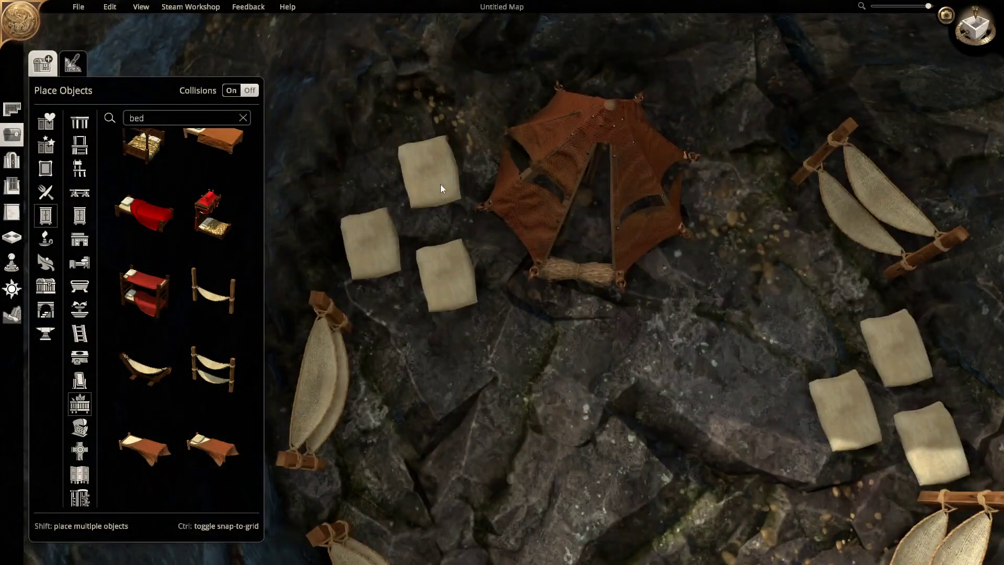
# - Rearrange the pillows beside the tent and furnish the neighbouring chamber with a second orange tent and a duplicated pillow
pyautogui.moveTo(441, 184); pyautogui.dragTo(387, 293)
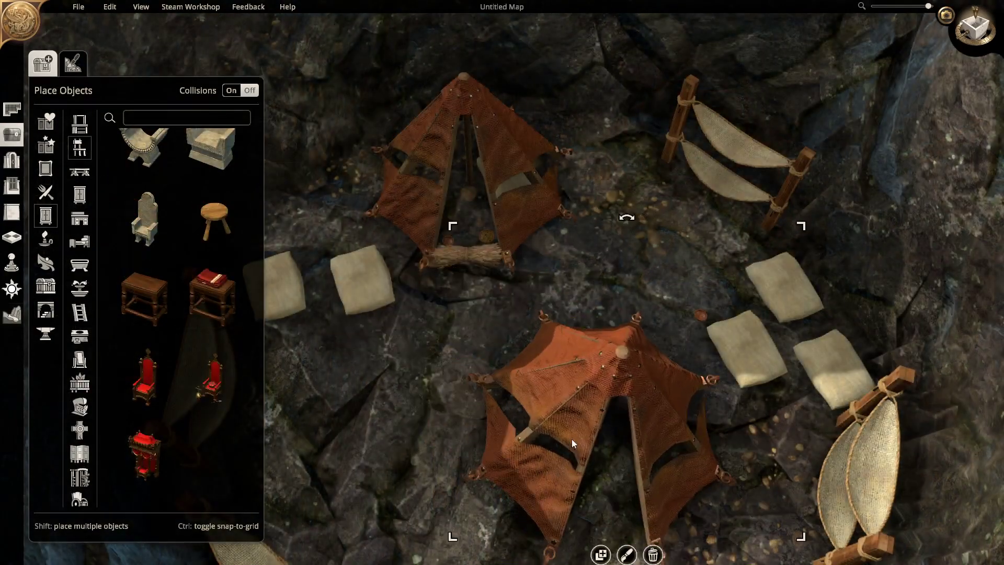
pyautogui.scroll(-5, 470, 429)
pyautogui.moveTo(572, 444); pyautogui.dragTo(398, 299)
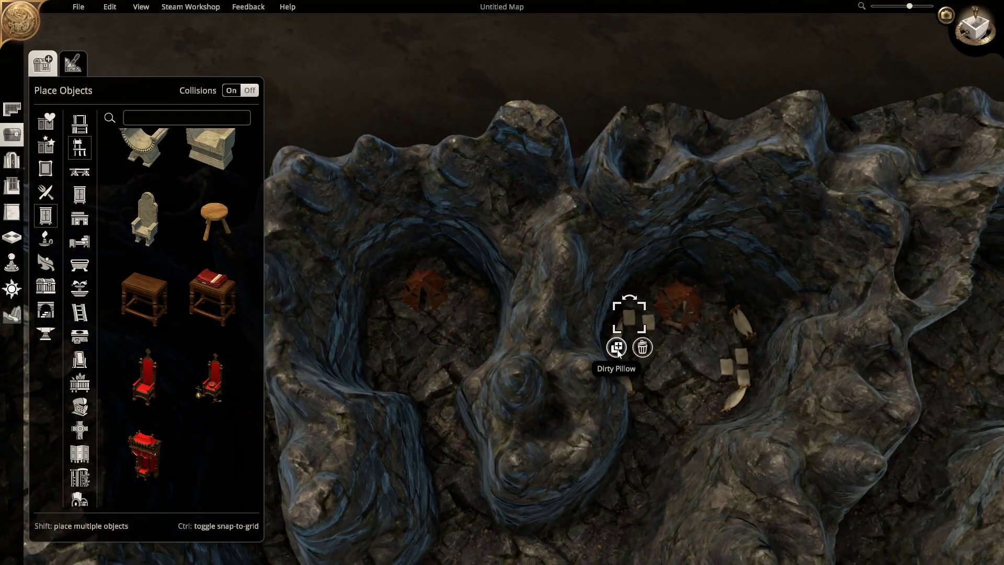
pyautogui.click(481, 306)
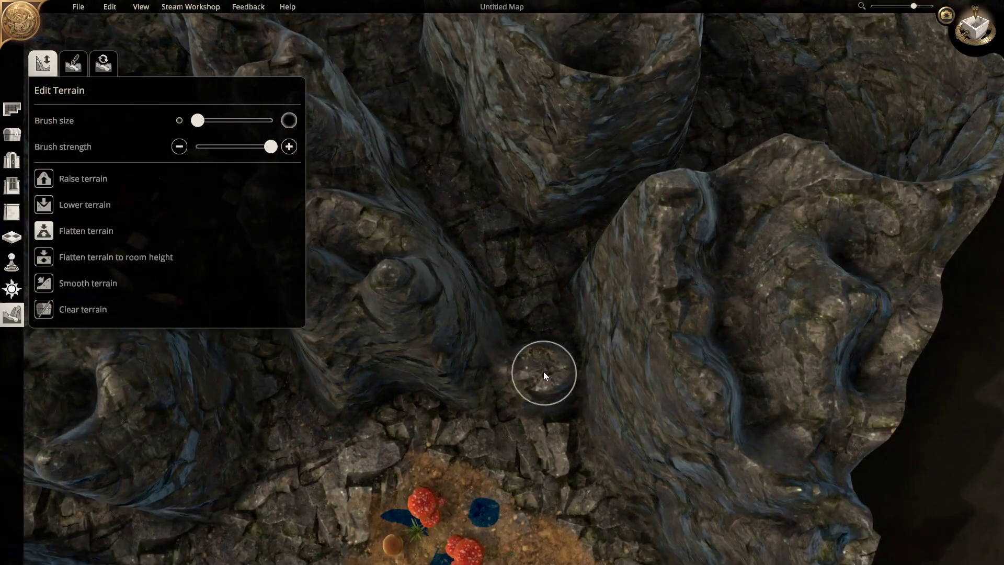
# - Lower the terrain in the narrow passage to carve a deep, elongated pit with steep sides
pyautogui.press('w')
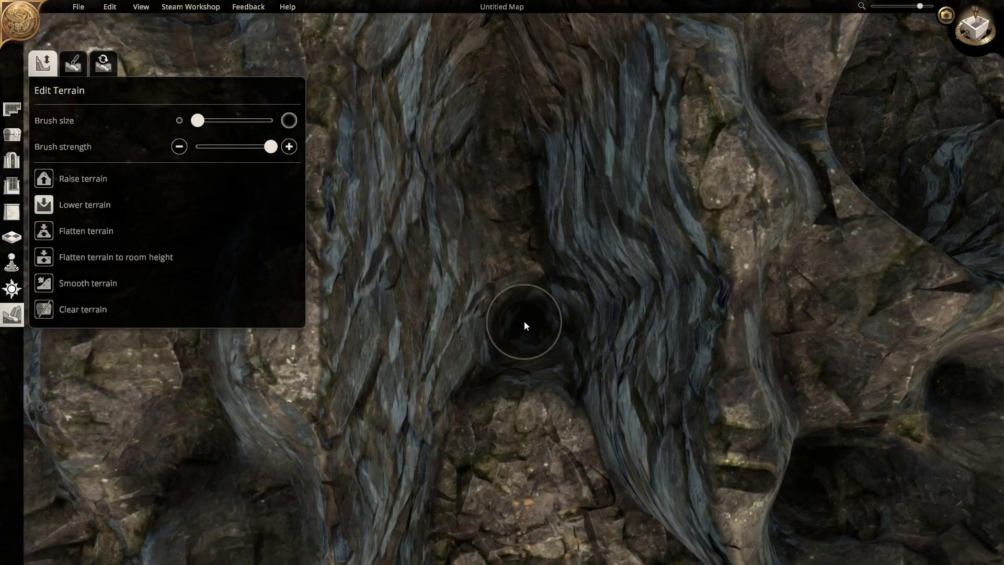
pyautogui.moveTo(524, 321); pyautogui.dragTo(500, 186)
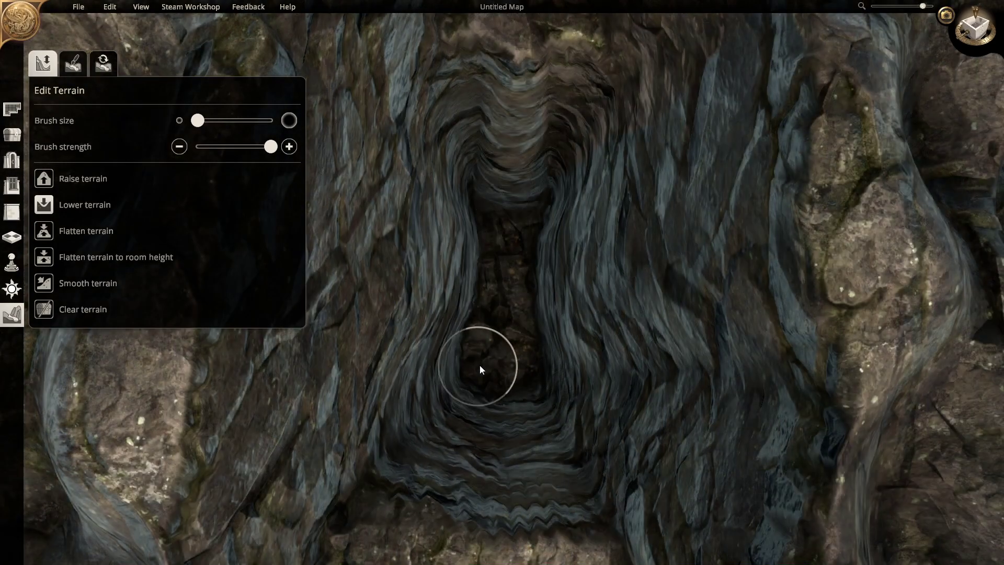
pyautogui.moveTo(479, 365)
pyautogui.mouseDown()
pyautogui.moveTo(517, 340)
pyautogui.moveTo(500, 253)
pyautogui.moveTo(510, 340)
pyautogui.moveTo(532, 250)
pyautogui.moveTo(487, 275)
pyautogui.moveTo(473, 332)
pyautogui.moveTo(537, 358)
pyautogui.mouseUp()
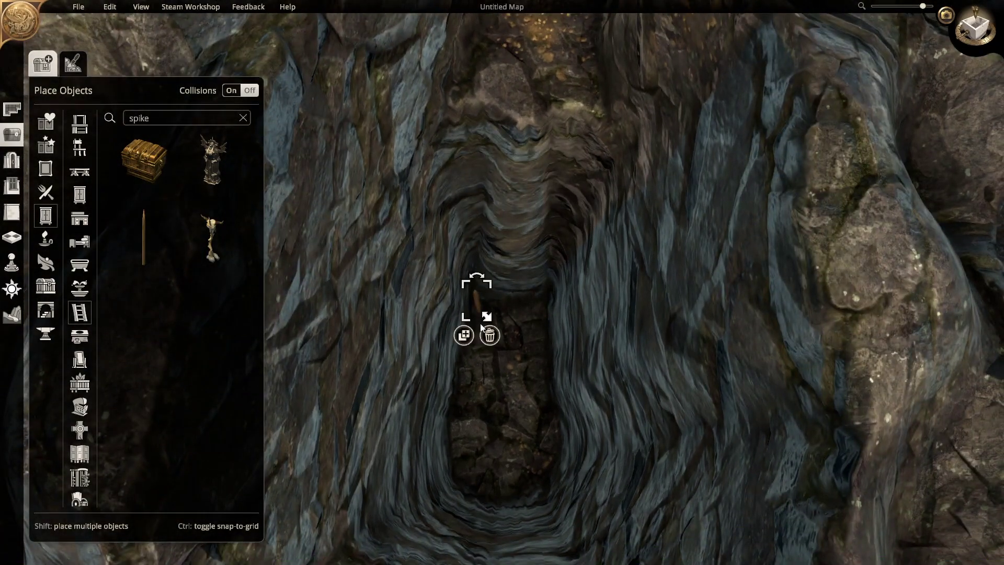
# - Cover the pit floor with wooden spikes and scatter skeleton remains among them
pyautogui.click(480, 350)
pyautogui.scroll(2, 497, 366)
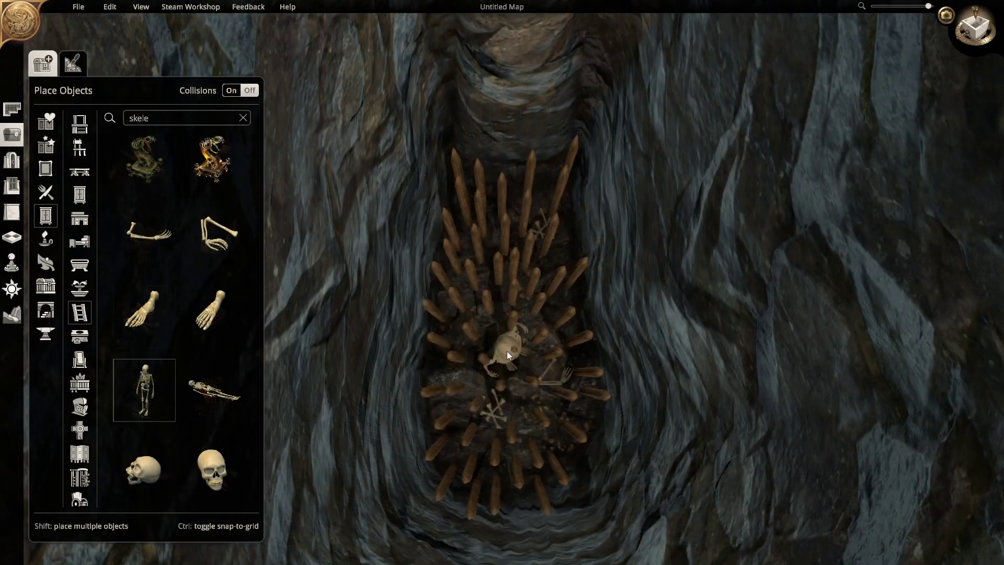
pyautogui.click(489, 312)
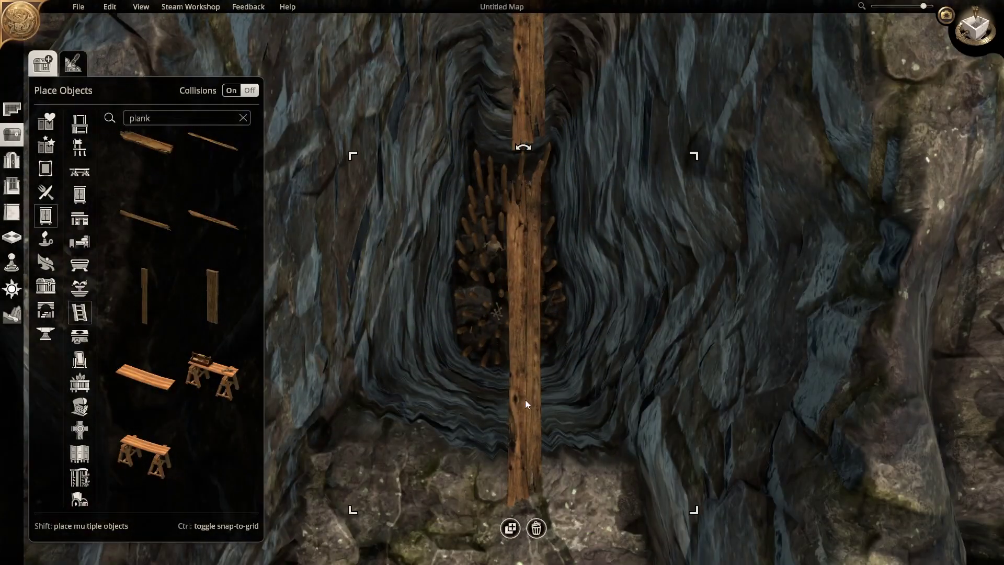
# - Lay a long wooden plank across the spike pit and set a large pale rock over its end near the brewery
pyautogui.moveTo(525, 399)
pyautogui.mouseDown()
pyautogui.moveTo(527, 378)
pyautogui.moveTo(534, 383)
pyautogui.mouseUp()
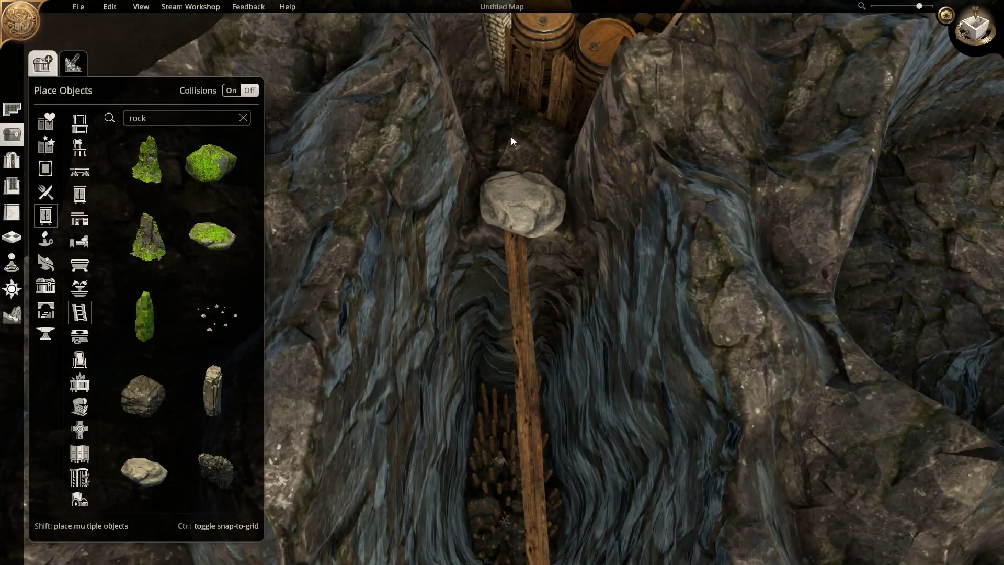
pyautogui.scroll(3, 510, 137)
pyautogui.click(538, 209)
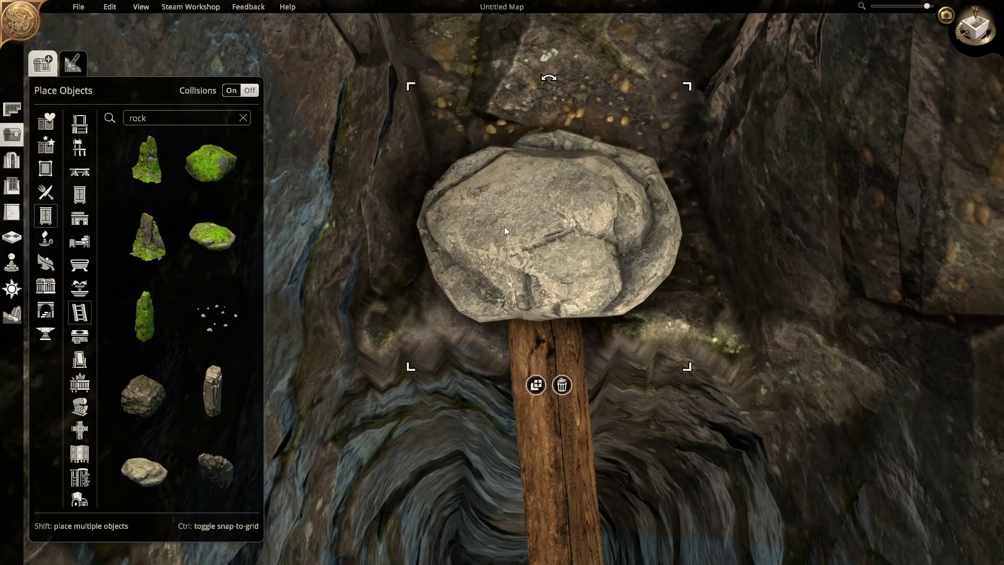
pyautogui.click(616, 84)
pyautogui.scroll(-5, 582, 180)
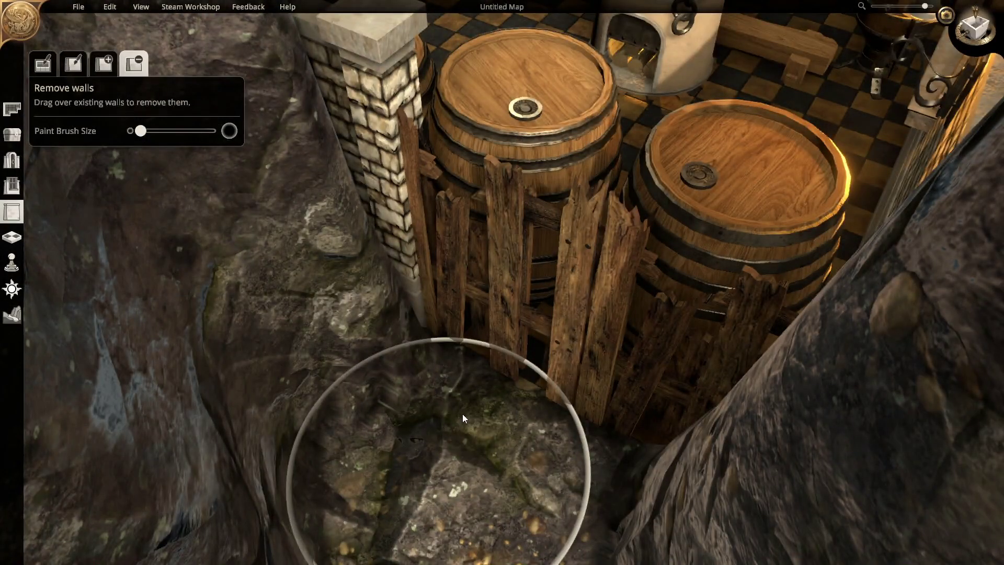
# - Clear the broken plank barrier at the brewery entrance and line up three large barrels along that wall
pyautogui.click(463, 413)
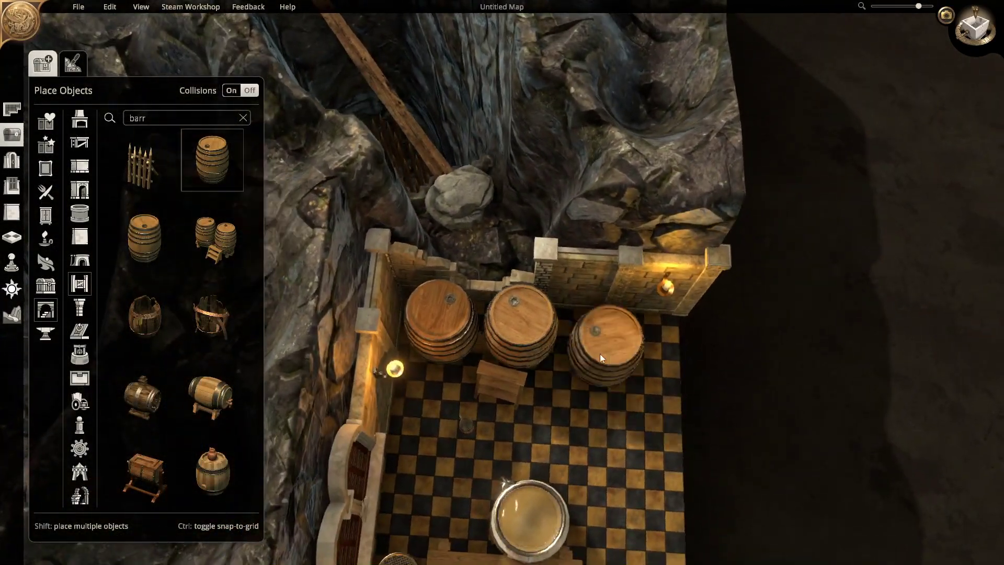
pyautogui.click(595, 338)
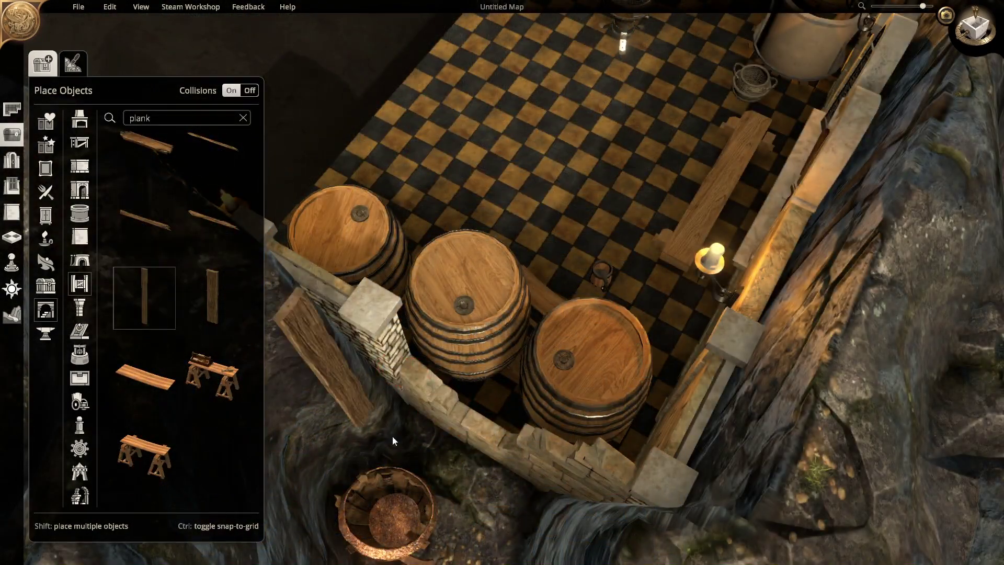
# - Close the gap in the brewery wall behind the barrels with a row of upright planks
pyautogui.click(422, 423)
pyautogui.click(375, 452)
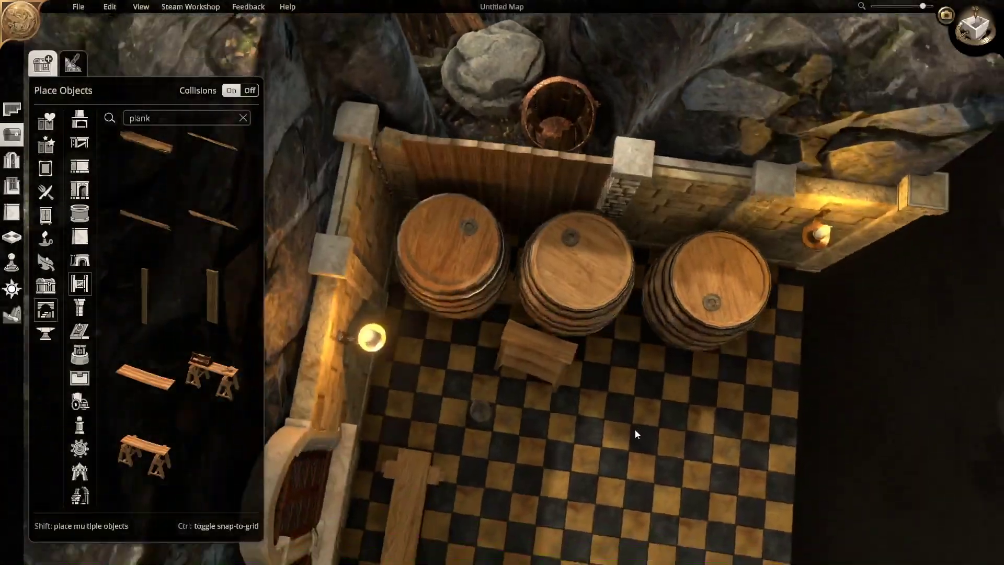
pyautogui.scroll(5, 628, 366)
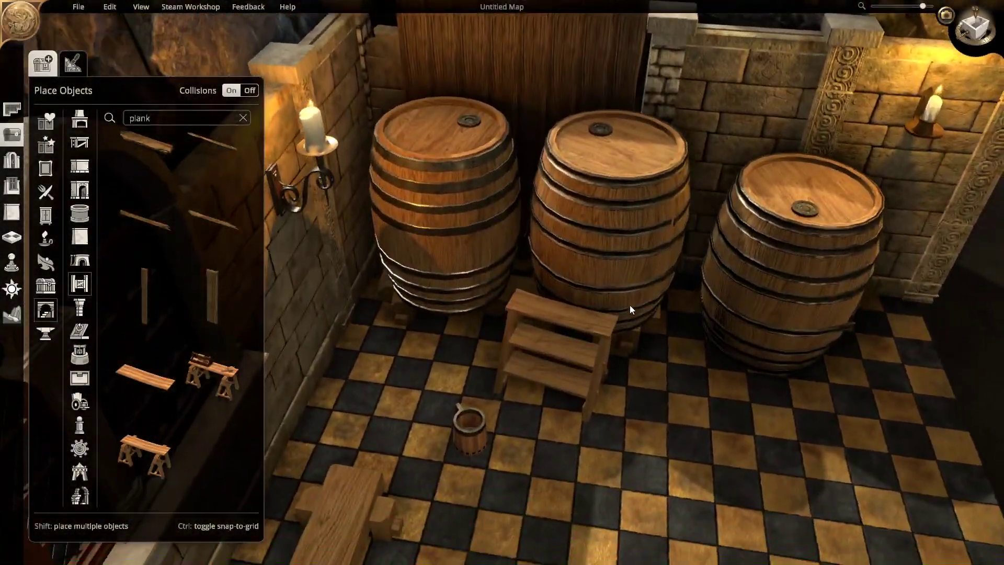
pyautogui.scroll(3, 630, 310)
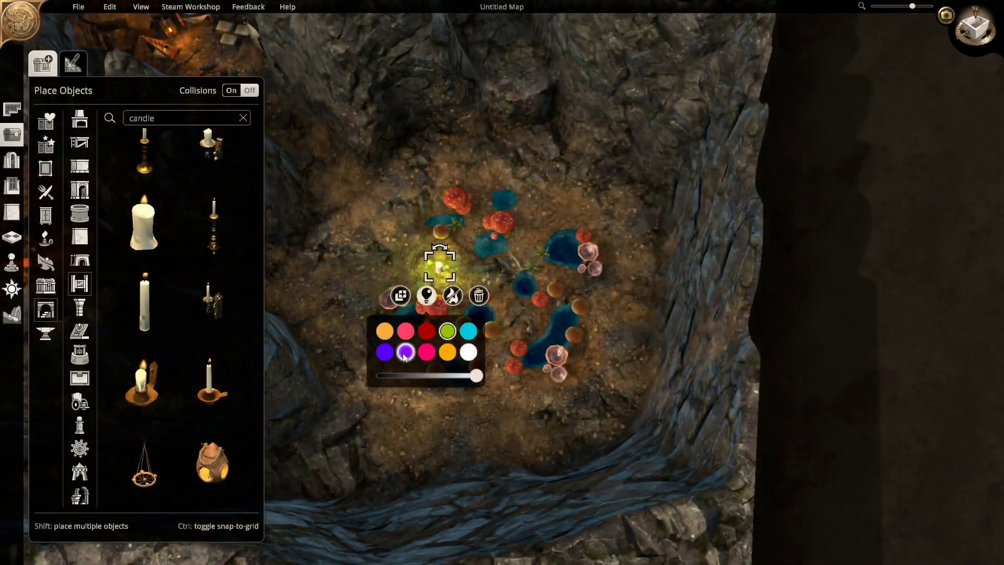
# - Tint the candle's light pink and position glowing candles beneath the red mushroom clusters by the puddles
pyautogui.click(425, 353)
pyautogui.scroll(5, 442, 357)
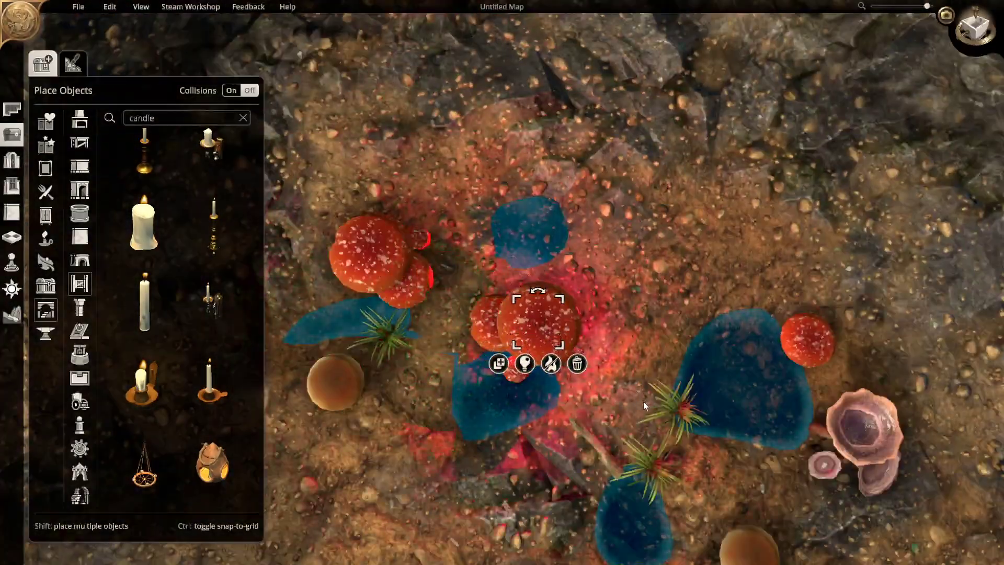
pyautogui.click(524, 363)
pyautogui.click(494, 331)
pyautogui.click(497, 333)
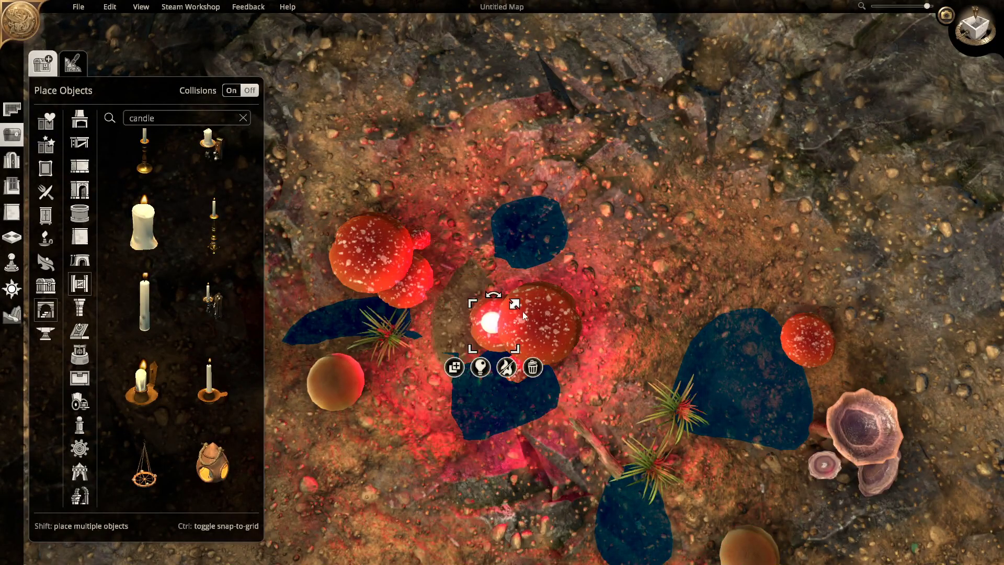
pyautogui.moveTo(520, 326); pyautogui.dragTo(545, 326, button='right')
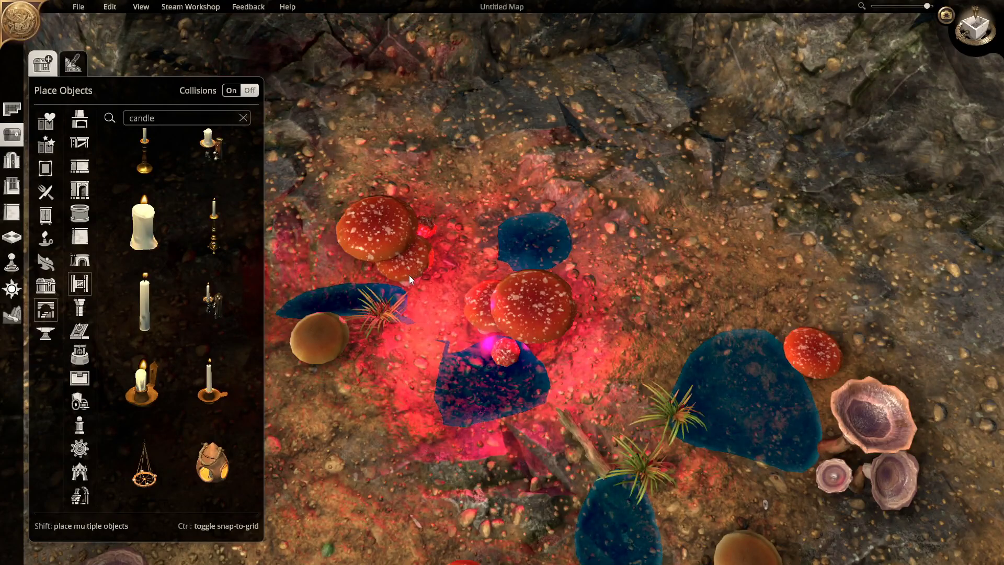
pyautogui.moveTo(428, 293); pyautogui.dragTo(479, 165, button='right')
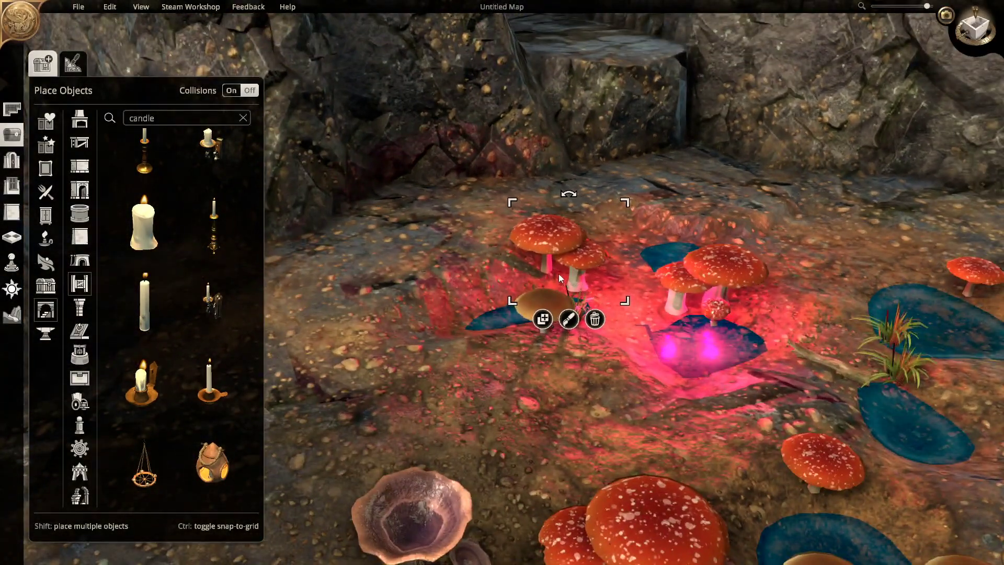
# - Recolour the red spotted mushroom cluster at the far end of the grove purple
pyautogui.click(546, 233)
pyautogui.scroll(-3, 547, 233)
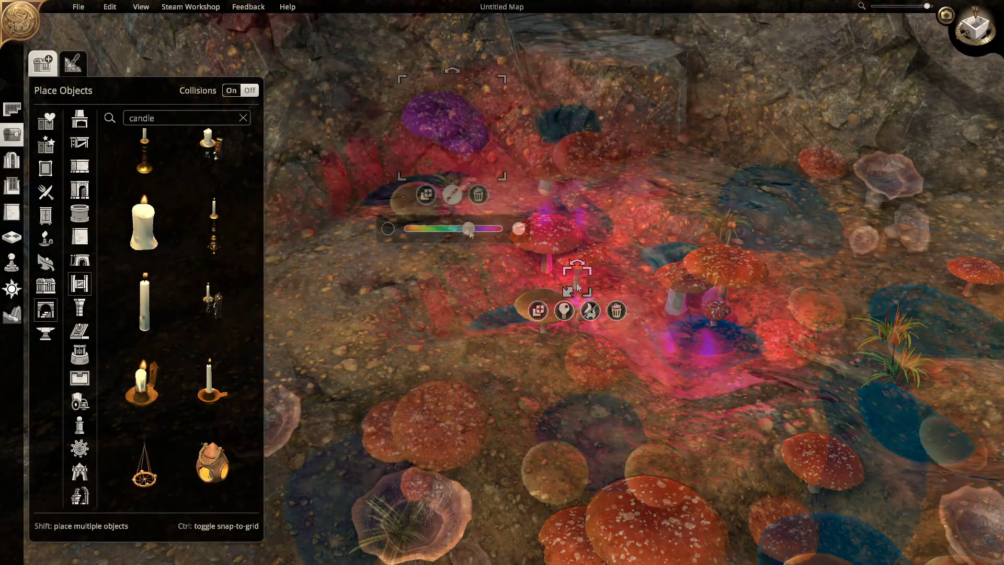
pyautogui.moveTo(464, 228); pyautogui.dragTo(472, 209)
pyautogui.scroll(3, 481, 215)
# - Recolour the neighbouring mushroom cluster blue-violet and tint more red mushrooms around the puddles magenta and violet
pyautogui.click(554, 157)
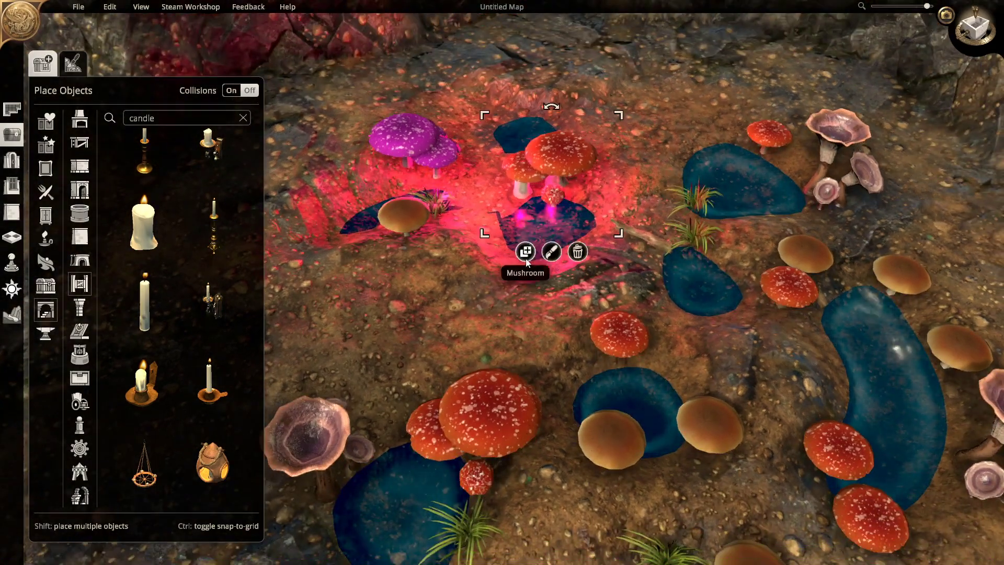
pyautogui.click(551, 251)
pyautogui.moveTo(510, 285); pyautogui.dragTo(562, 289)
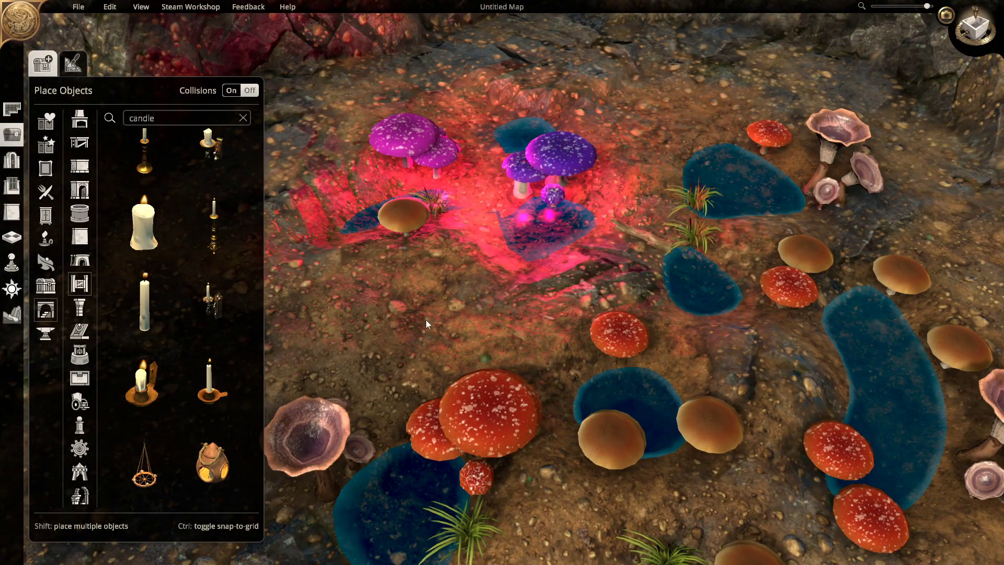
pyautogui.scroll(-3, 555, 253)
pyautogui.click(555, 253)
pyautogui.click(548, 328)
pyautogui.scroll(-5, 561, 370)
# - Switch the map's lighting to night
pyautogui.click(12, 288)
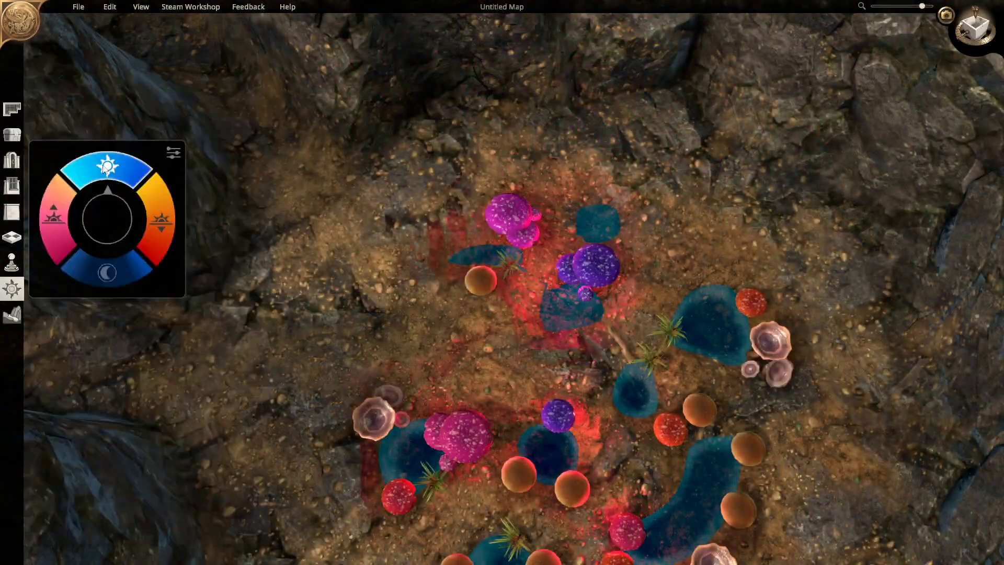
pyautogui.click(108, 272)
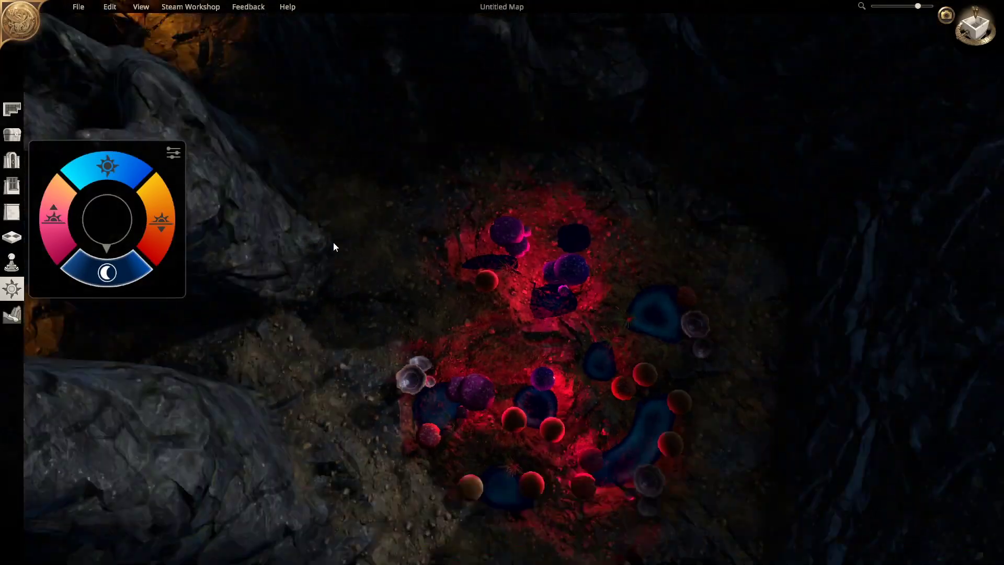
# - Change the light of the two candles beside the puddle under the blue-violet mushrooms to yellow-green
pyautogui.scroll(8, 348, 197)
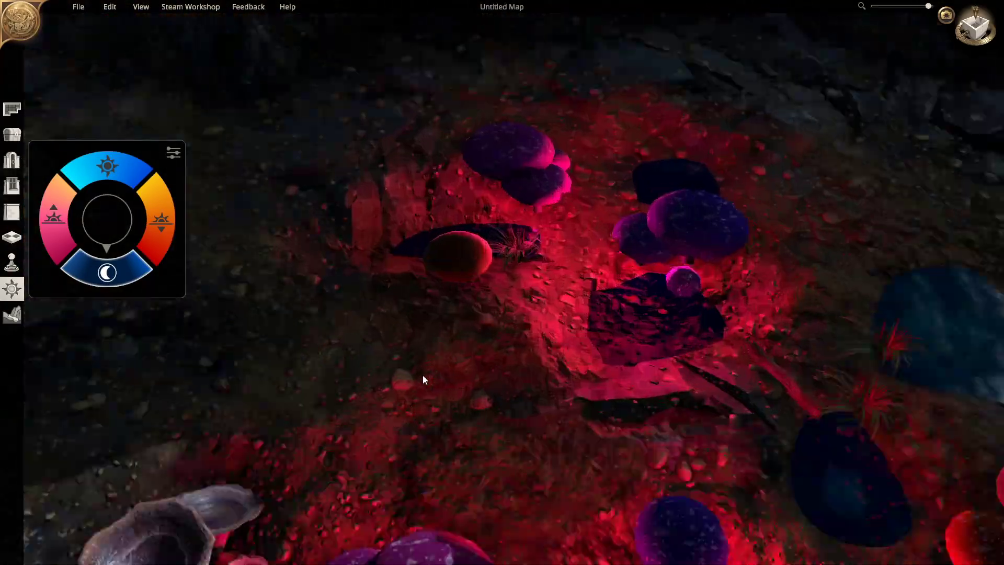
pyautogui.click(533, 382)
pyautogui.click(536, 439)
pyautogui.click(553, 473)
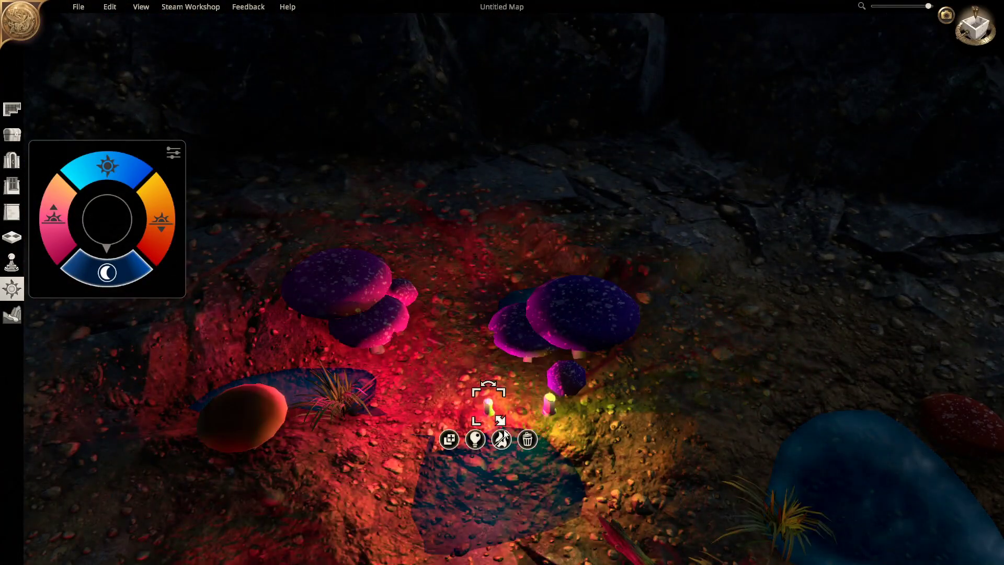
pyautogui.click(536, 439)
pyautogui.click(514, 498)
pyautogui.click(537, 439)
# - Change the light of the remaining pink candles beneath the grove's mushrooms to yellow-green
pyautogui.click(340, 293)
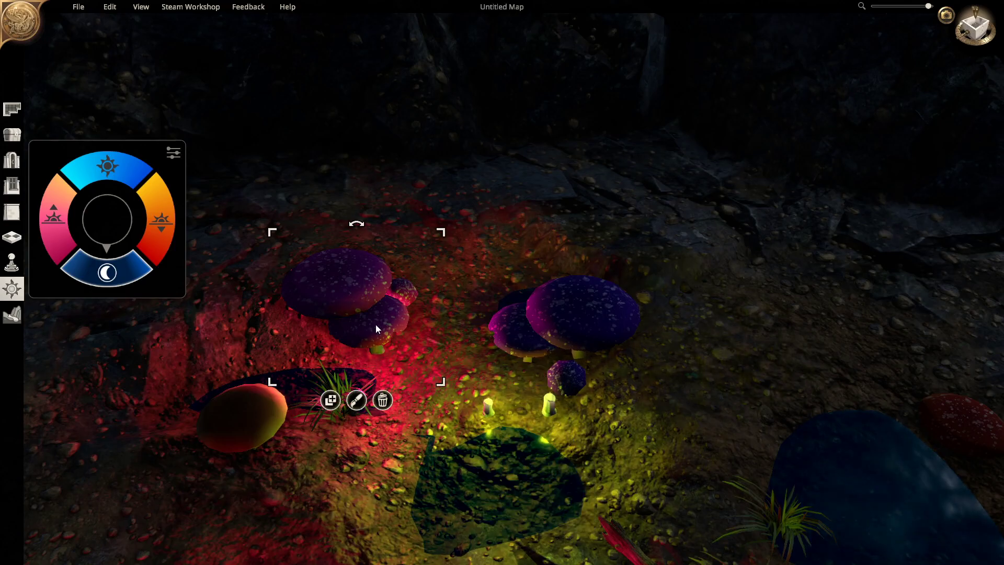
pyautogui.moveTo(340, 293); pyautogui.dragTo(343, 248)
pyautogui.click(377, 345)
pyautogui.click(365, 376)
pyautogui.click(386, 412)
pyautogui.click(365, 375)
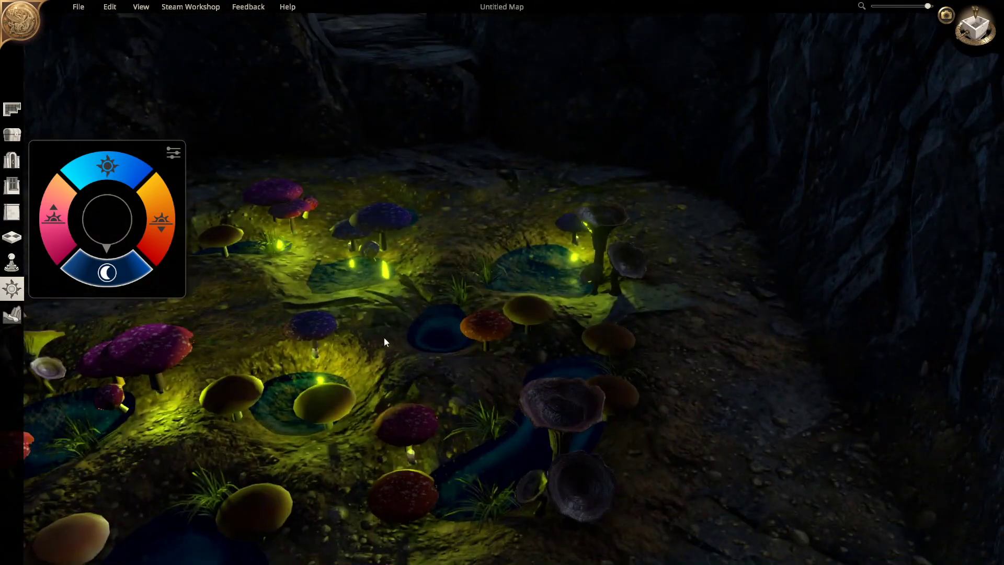
pyautogui.click(406, 428)
# - Place a shrine in the round rock chamber below the brewery and move it back against the chamber's rear wall
pyautogui.scroll(-5, 387, 471)
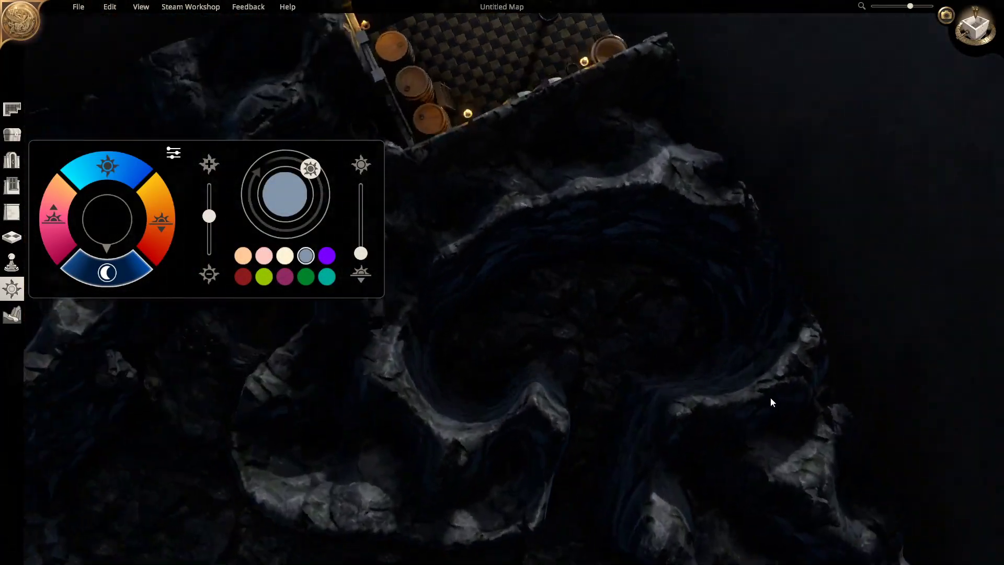
pyautogui.moveTo(772, 402); pyautogui.dragTo(533, 343, button='right')
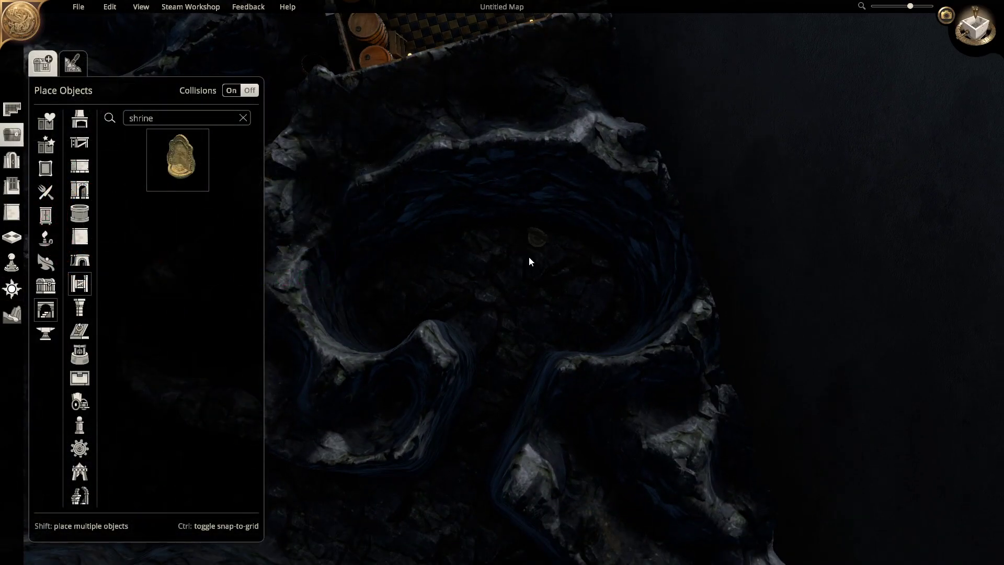
pyautogui.scroll(5, 553, 238)
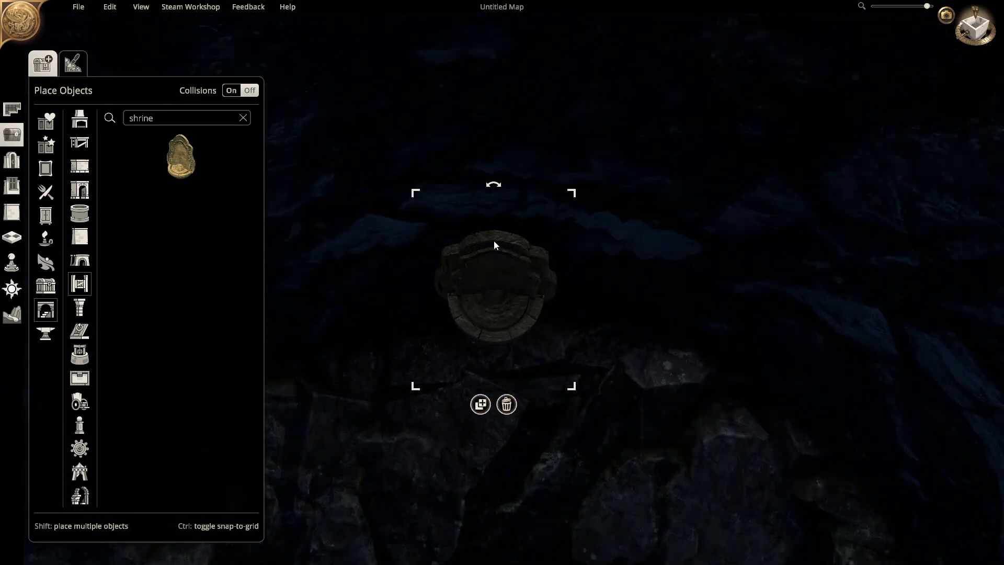
pyautogui.moveTo(493, 240); pyautogui.dragTo(490, 156)
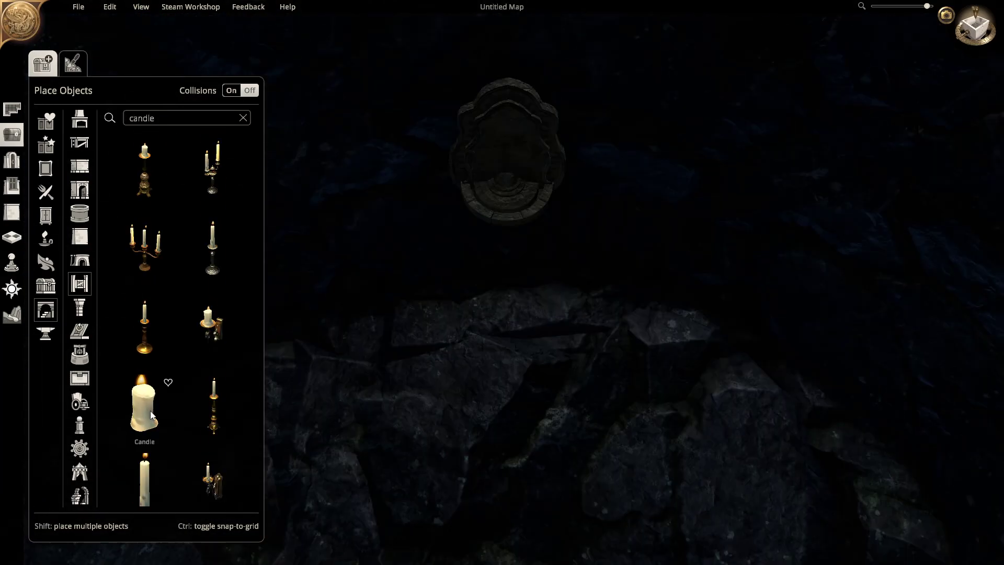
# - Place a candle with red light in the shrine and set a pair on either side of its basin
pyautogui.moveTo(149, 410); pyautogui.dragTo(508, 178)
pyautogui.click(520, 217)
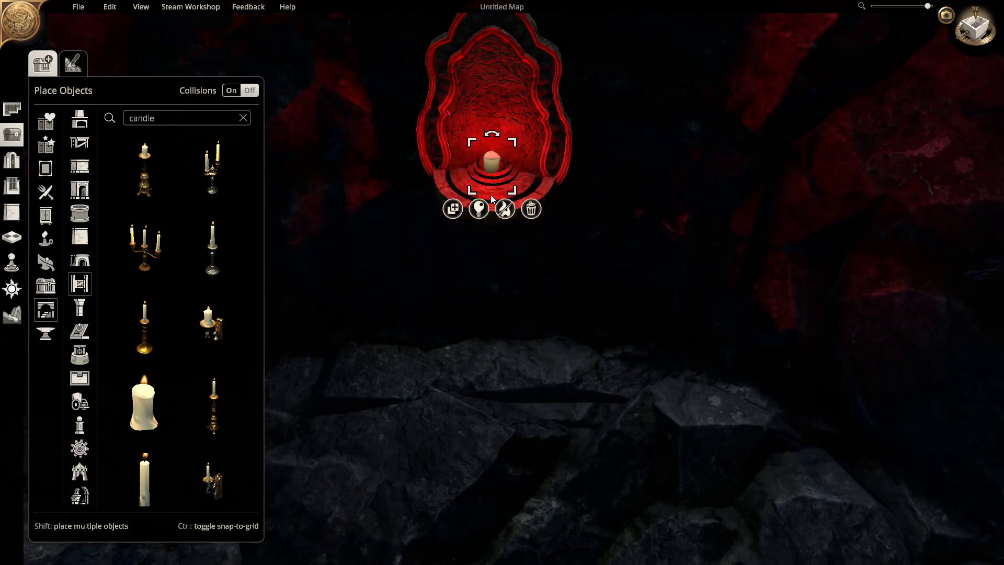
pyautogui.click(610, 268)
pyautogui.scroll(2, 601, 313)
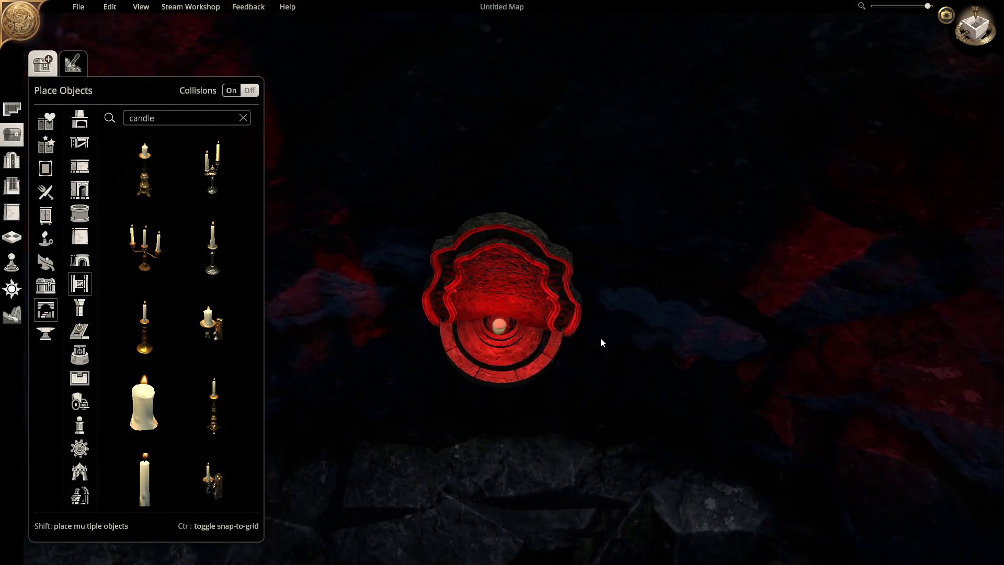
pyautogui.click(475, 407)
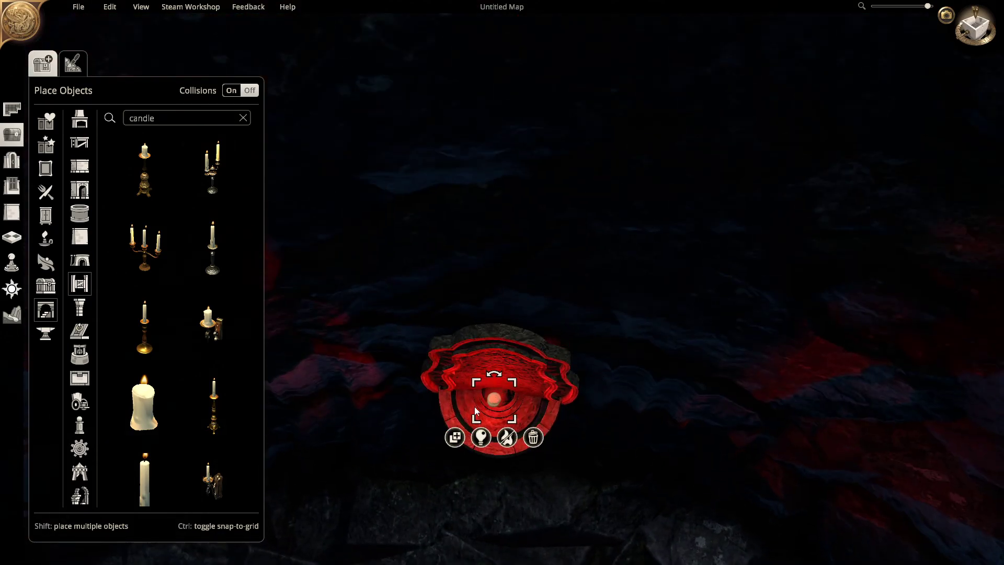
pyautogui.moveTo(475, 407); pyautogui.dragTo(582, 365, button='right')
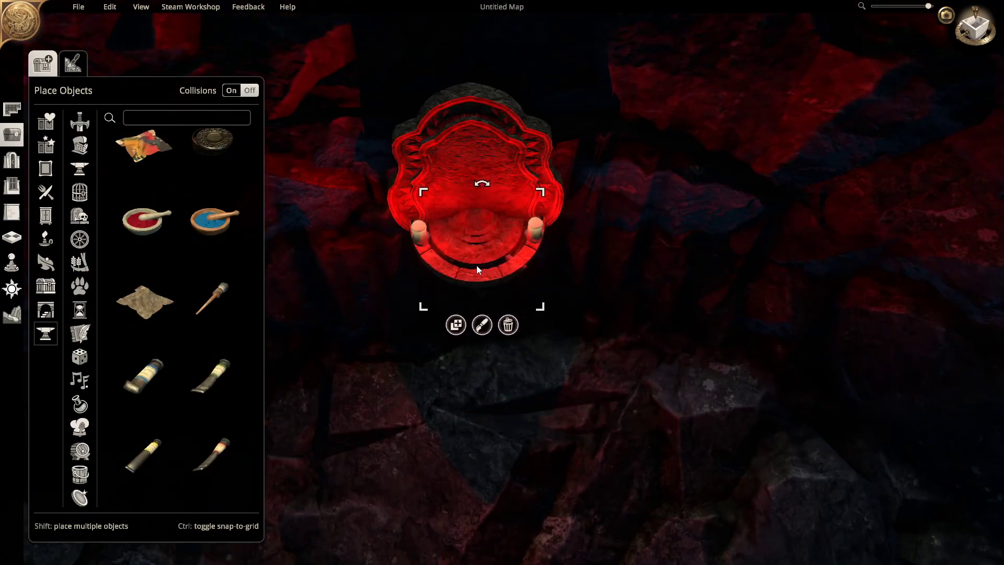
# - Place a mortar and pestle in the shrine's basin and lay a dagger in front of it
pyautogui.moveTo(475, 265); pyautogui.dragTo(470, 253)
pyautogui.click(598, 372)
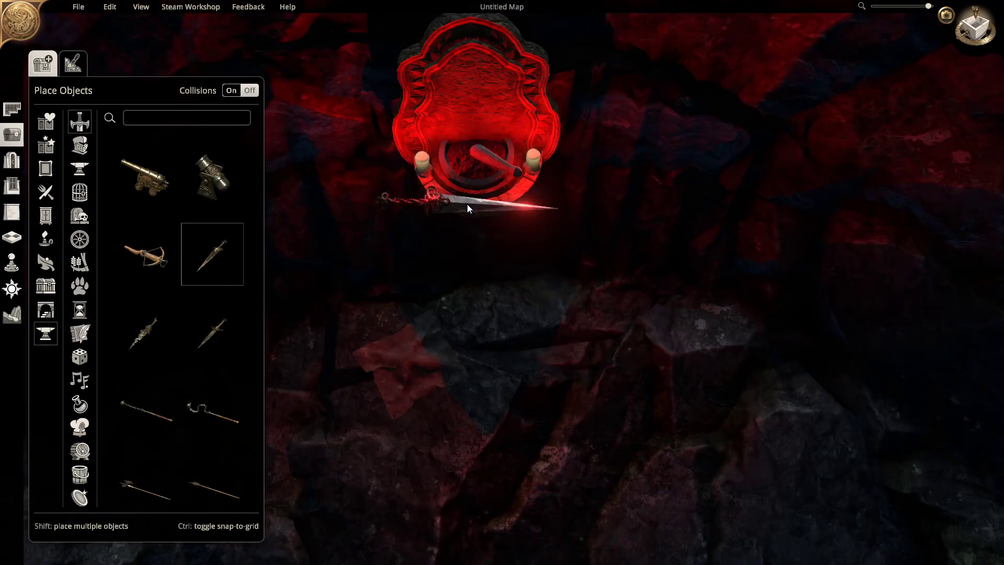
pyautogui.click(468, 205)
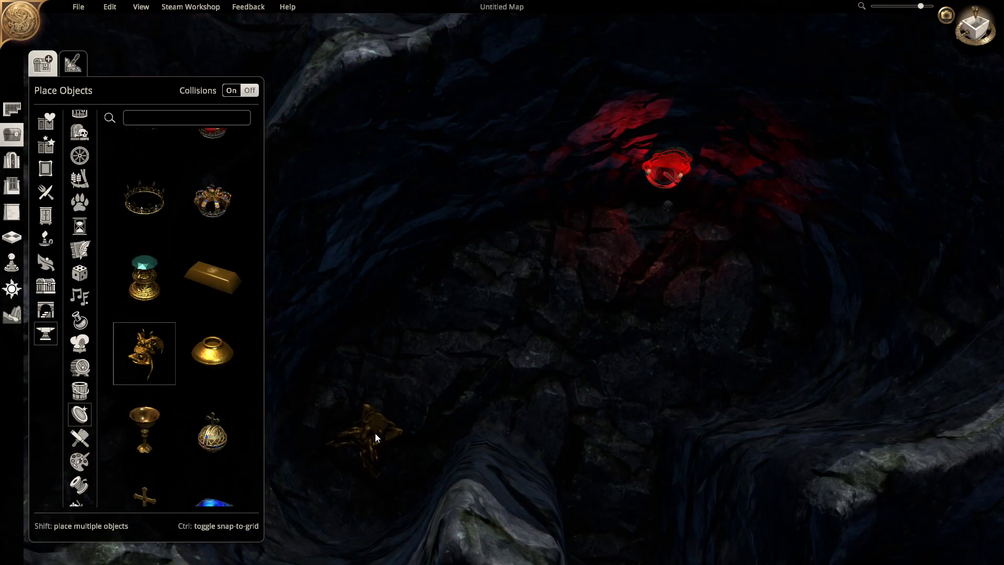
# - Place the golden horned demon statue in the chamber's other corner, flank it with two red-lit candles and rotate it slightly
pyautogui.click(375, 433)
pyautogui.click(667, 203)
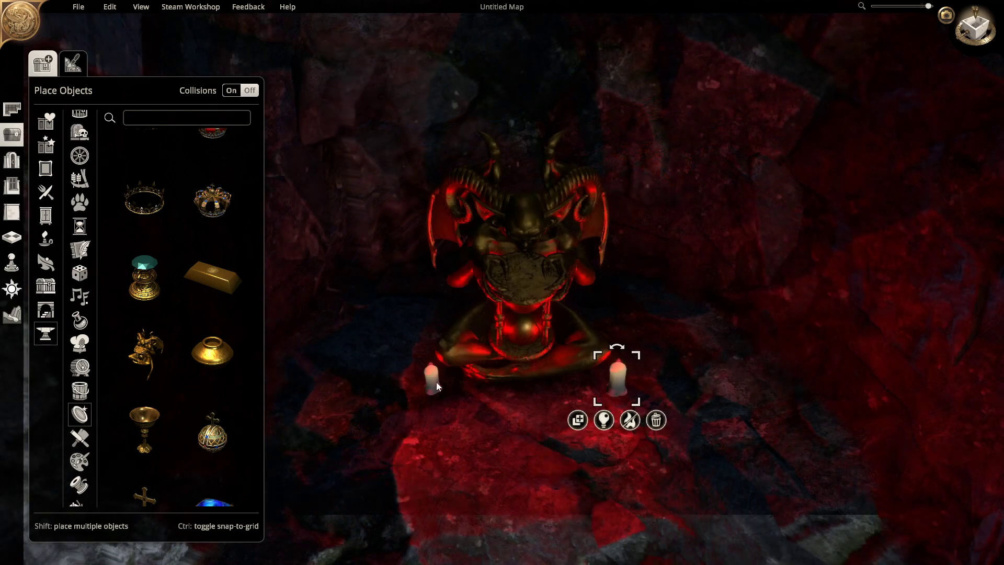
pyautogui.click(436, 381)
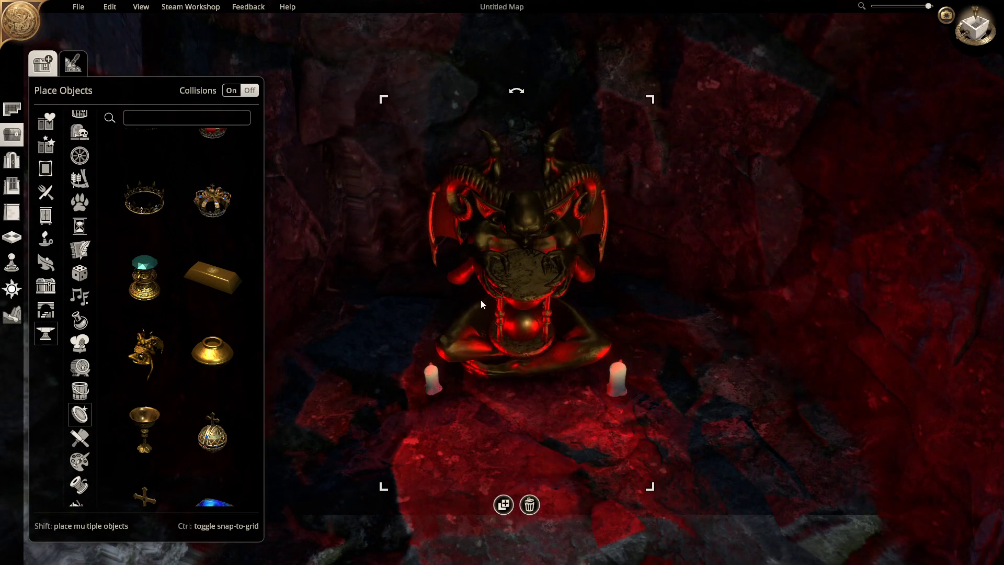
pyautogui.moveTo(517, 90); pyautogui.dragTo(522, 92)
# - Place a golden bowl between the candles before the demon statue and a patterned pillow in front of the bowl
pyautogui.click(212, 353)
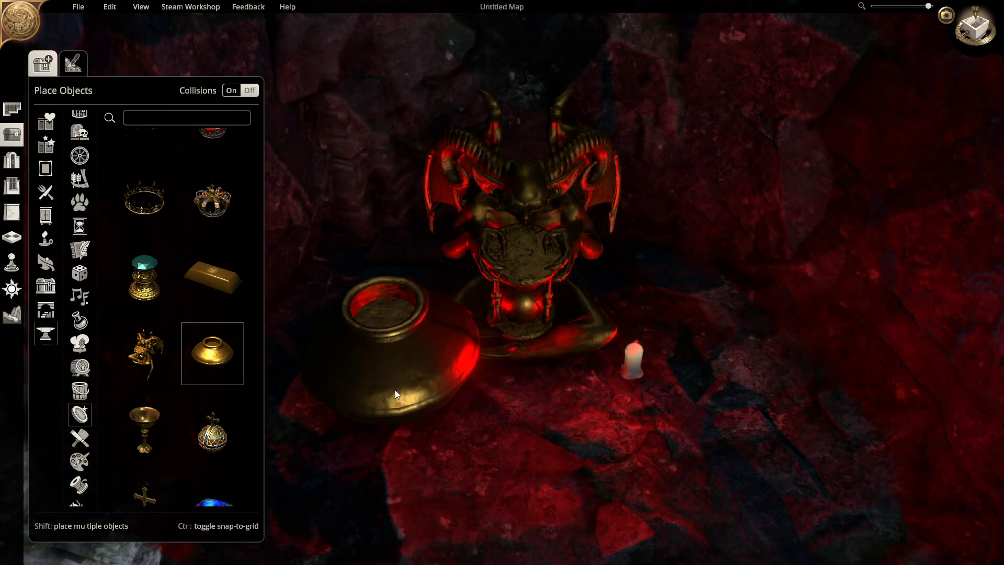
pyautogui.click(526, 459)
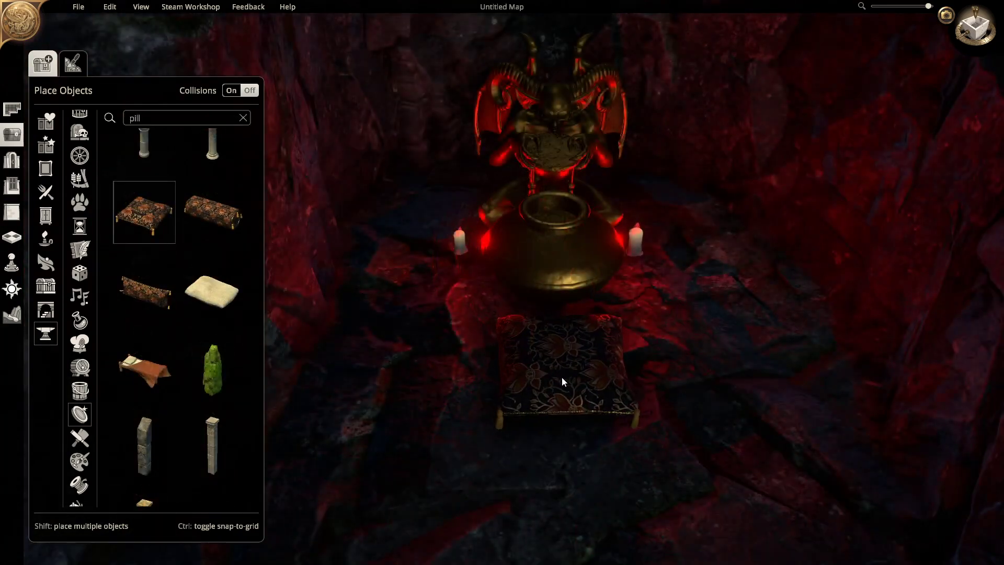
# - Place large rocks across the entrance of the shrine chamber
pyautogui.scroll(-2, 444, 415)
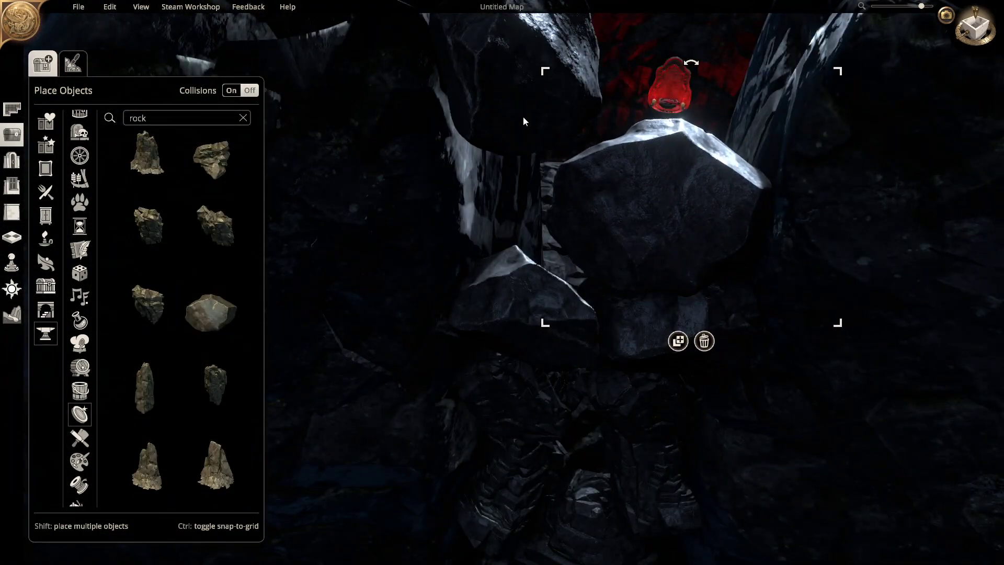
pyautogui.click(516, 111)
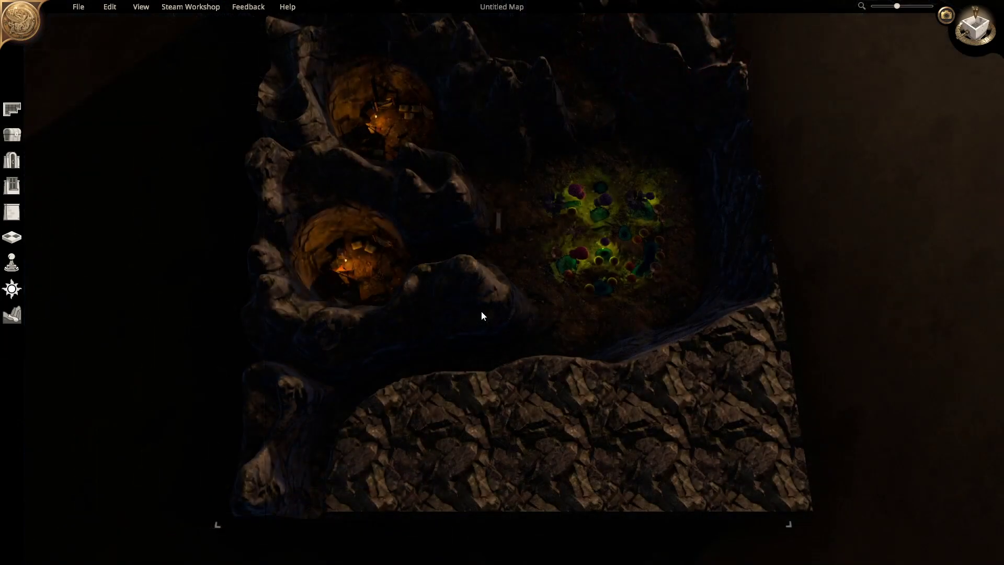
# - Examine the whole night-lit cave map from above and from all sides, including the camps, mushroom grove, shrine chamber and brewery
pyautogui.press('w')
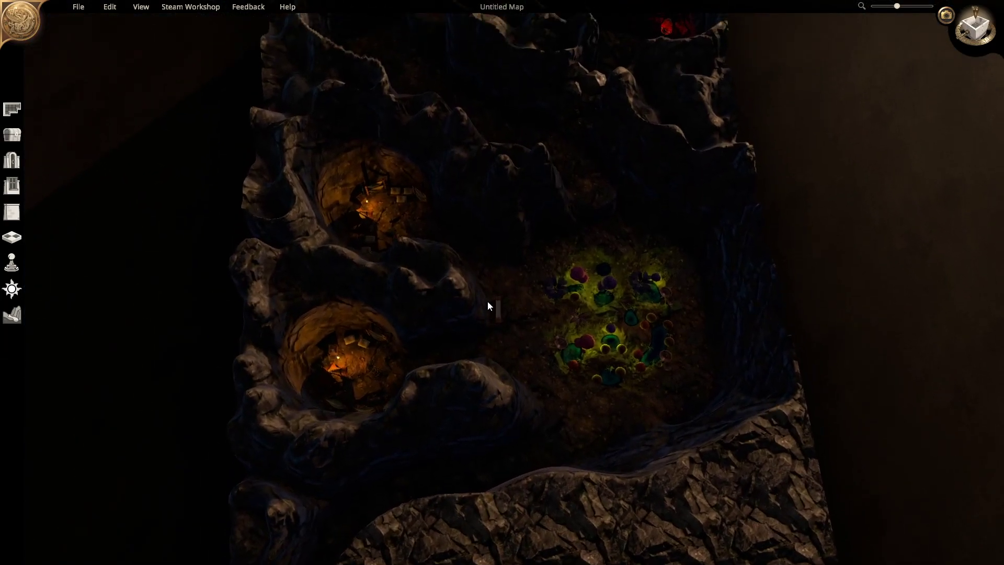
pyautogui.press('w')
pyautogui.scroll(-3, 484, 298)
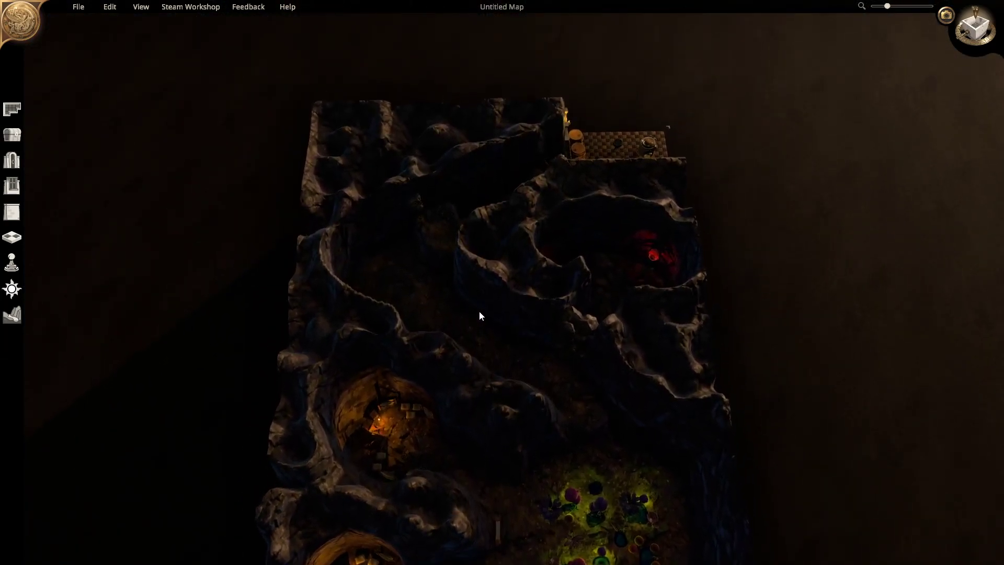
pyautogui.press('s')
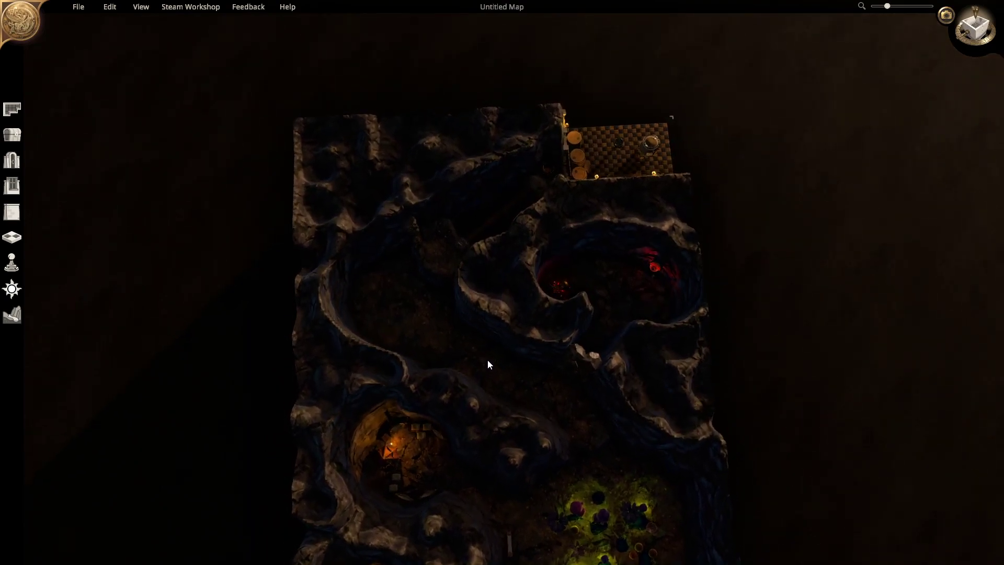
pyautogui.press('s')
pyautogui.scroll(-3, 482, 287)
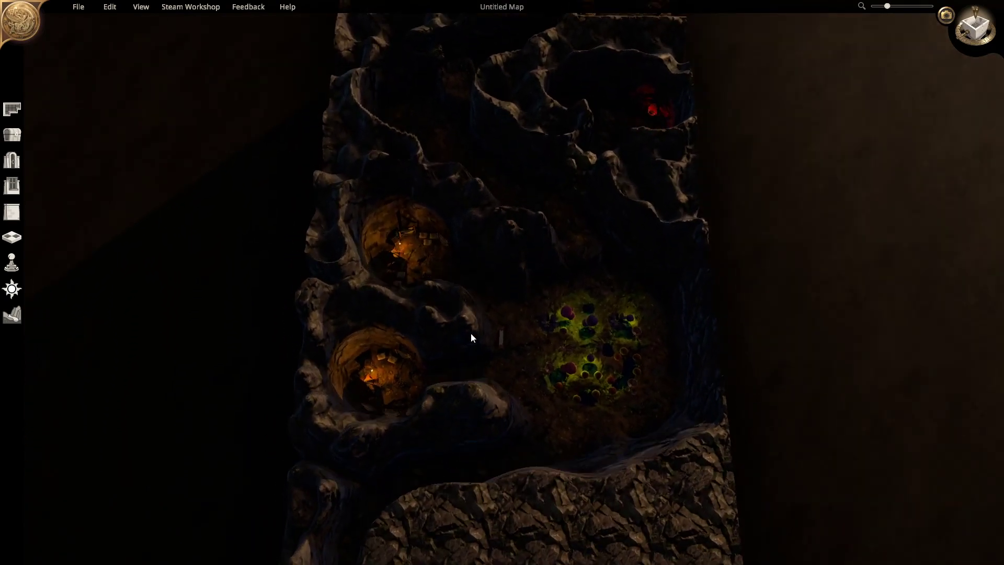
pyautogui.press('e')
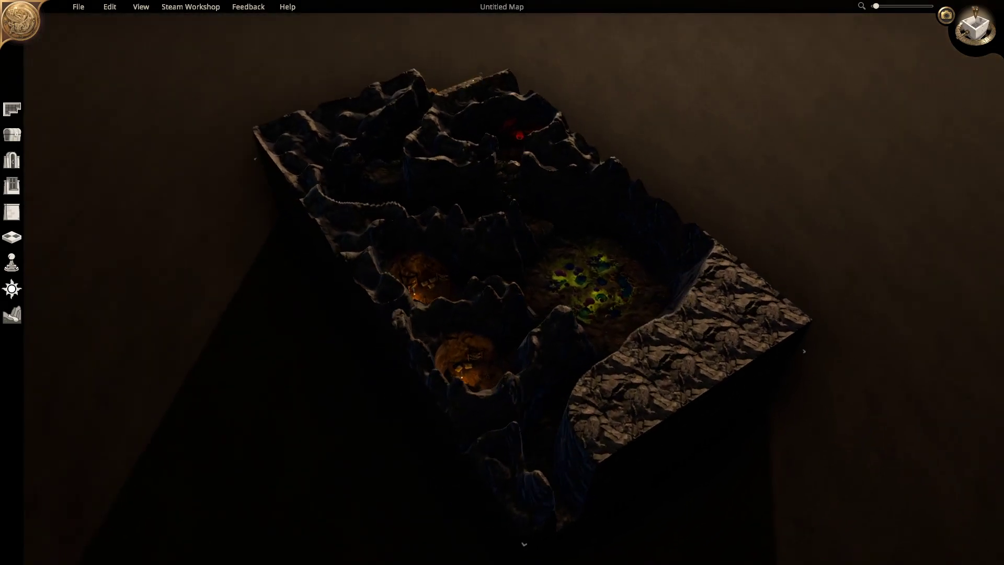
pyautogui.press('e')
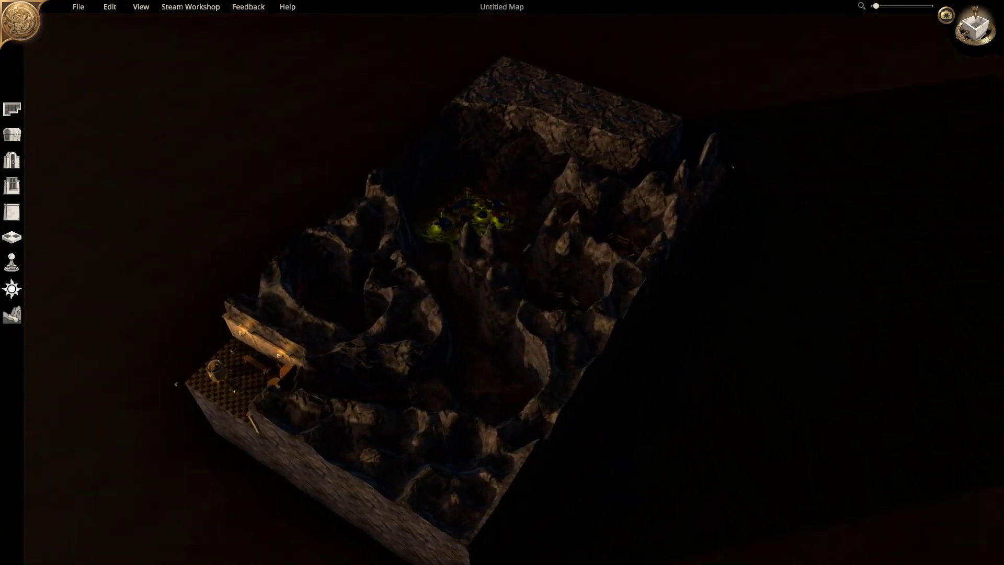
pyautogui.press('e')
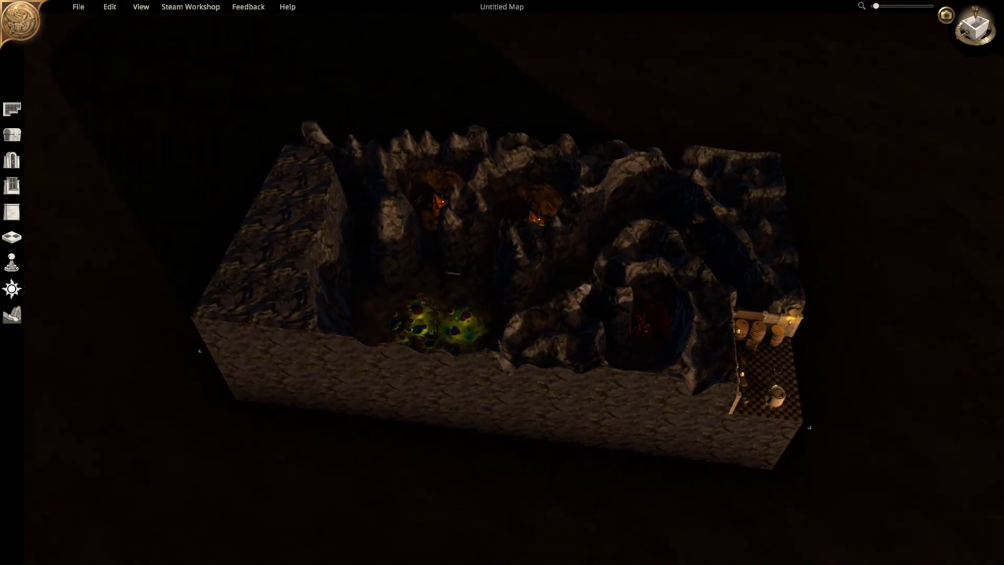
pyautogui.press('e')
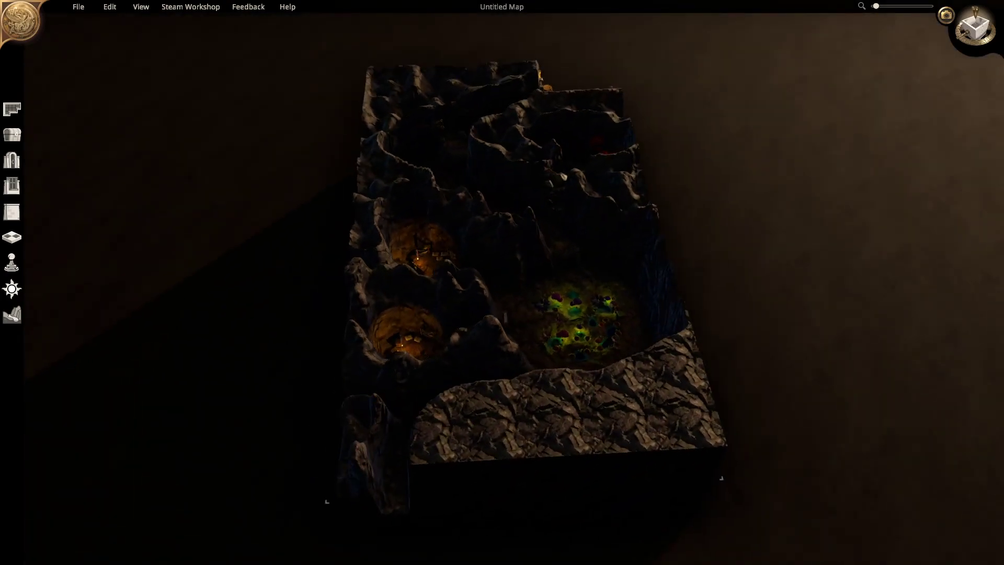